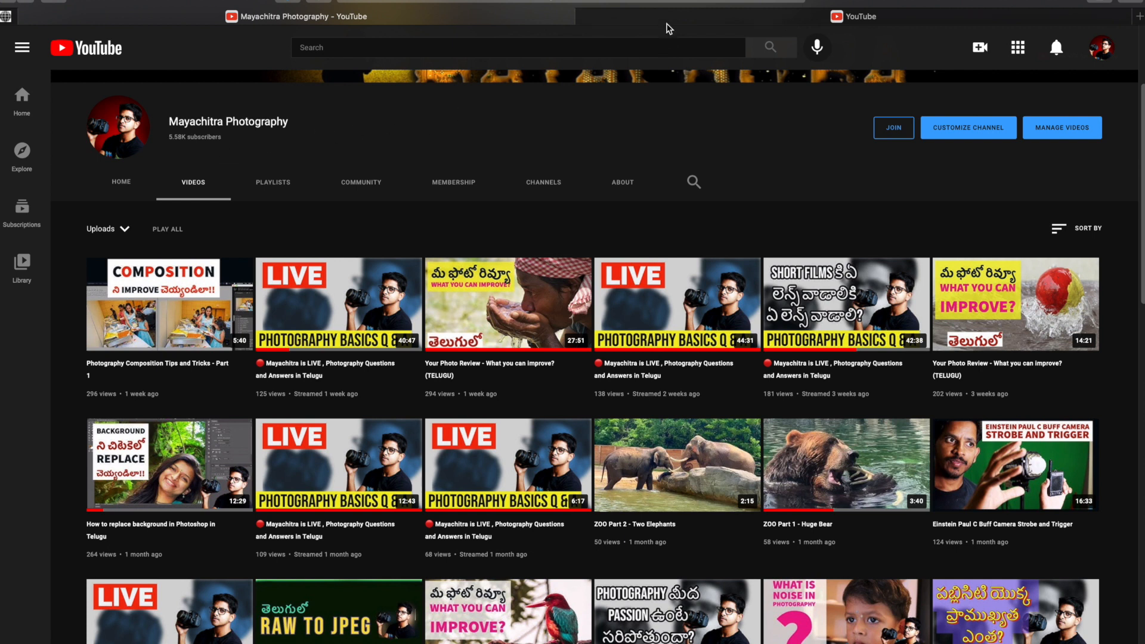
Step: Search YouTube for the dance-cover creator's channel by its channel handle
left_click(668, 21)
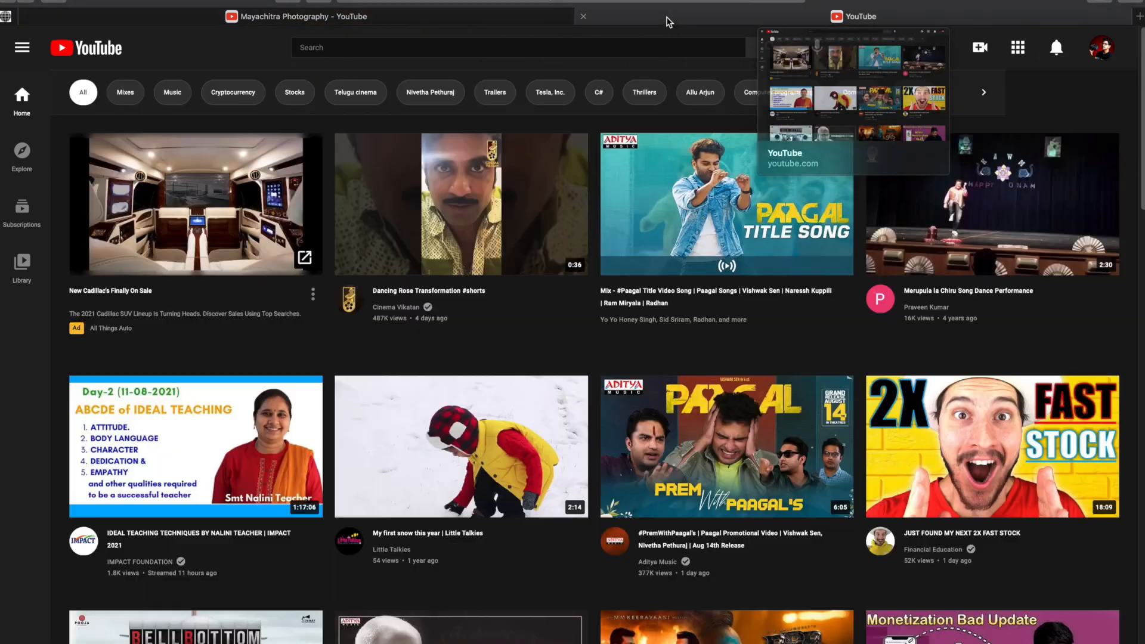
left_click(350, 46)
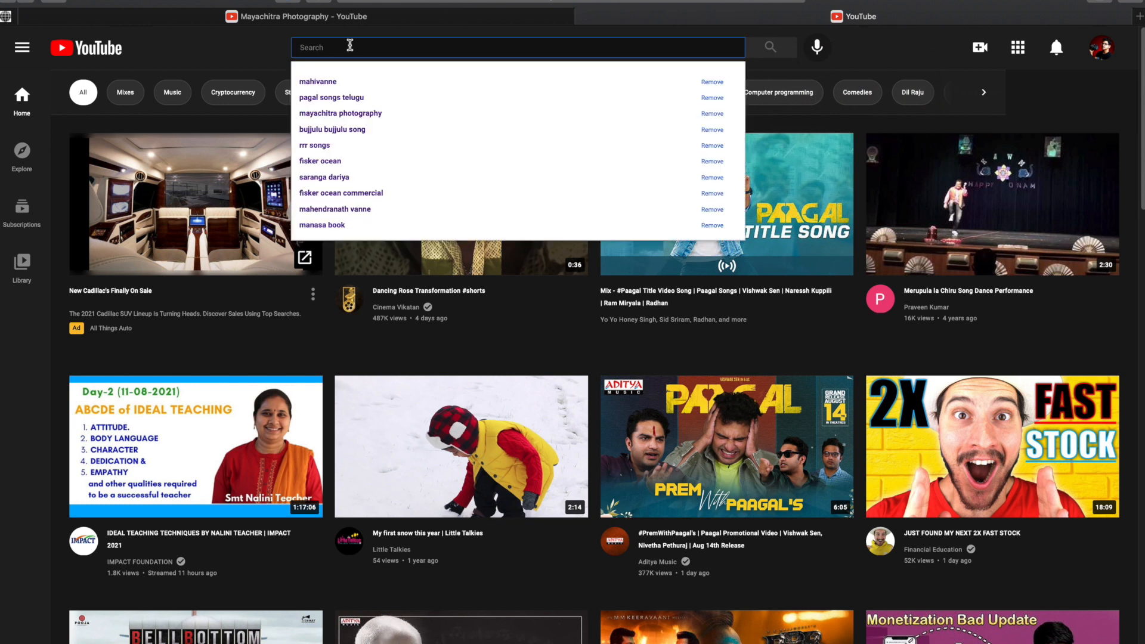
type("mahivavnne")
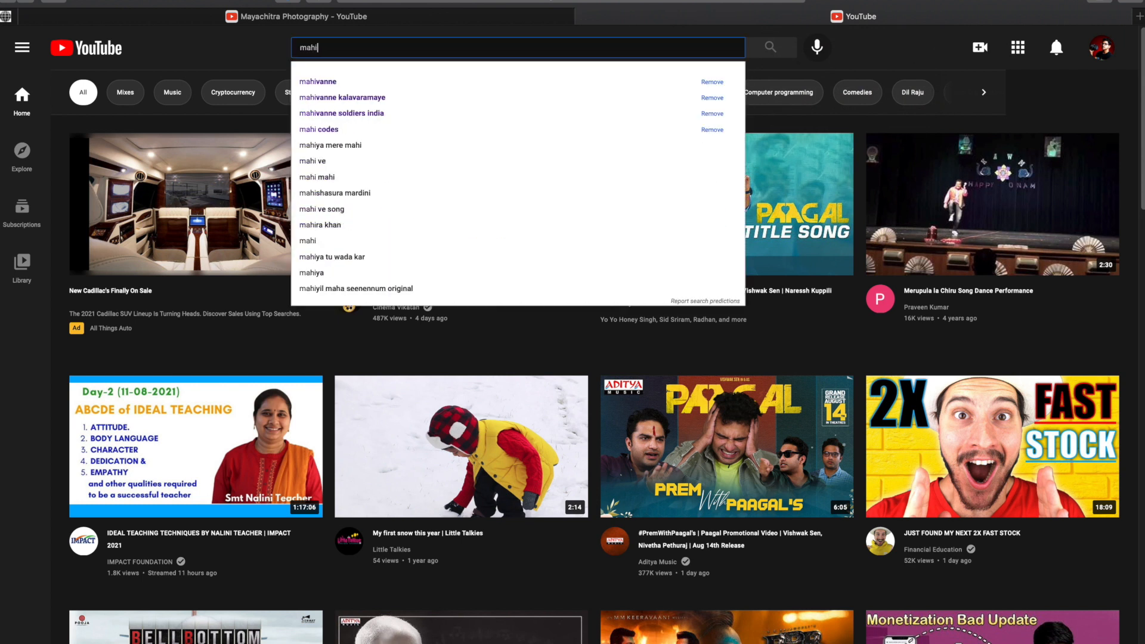
key("BackSpace")
key("BackSpace")
key("BackSpace")
key("BackSpace")
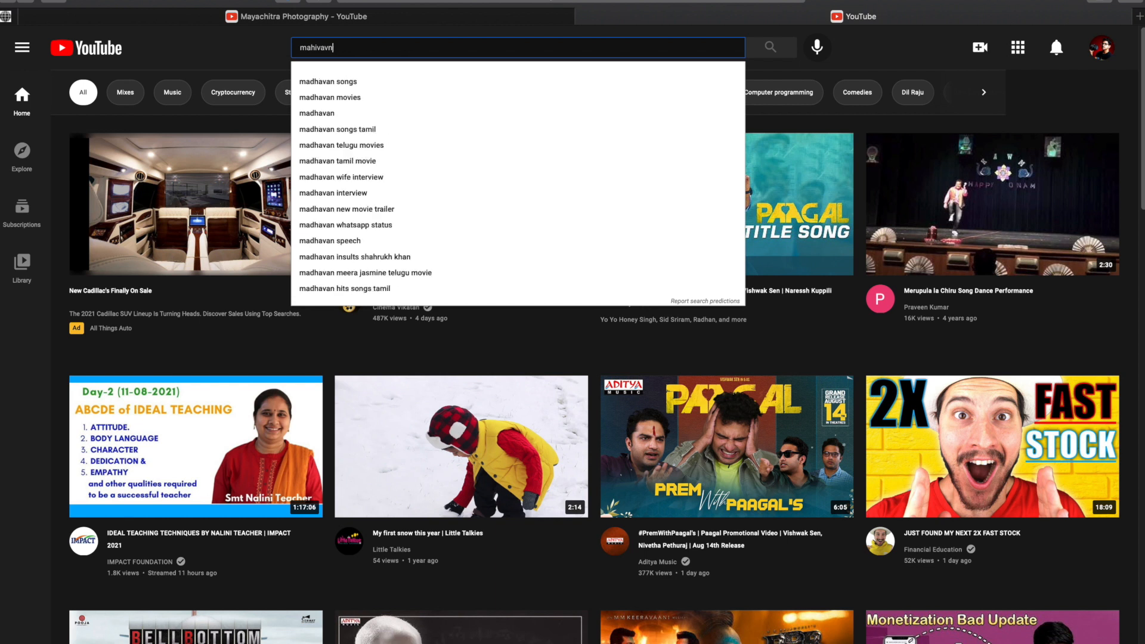
type("nne")
key("Return")
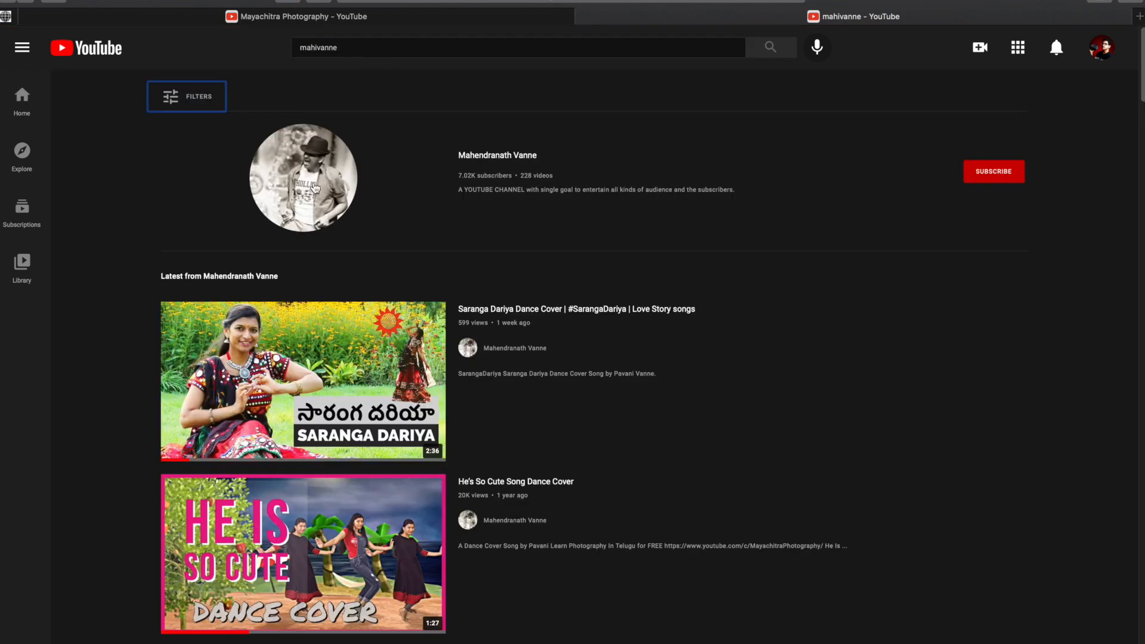
Step: Open the dance-cover creator's channel from the search results and look through its uploaded videos
left_click(316, 190)
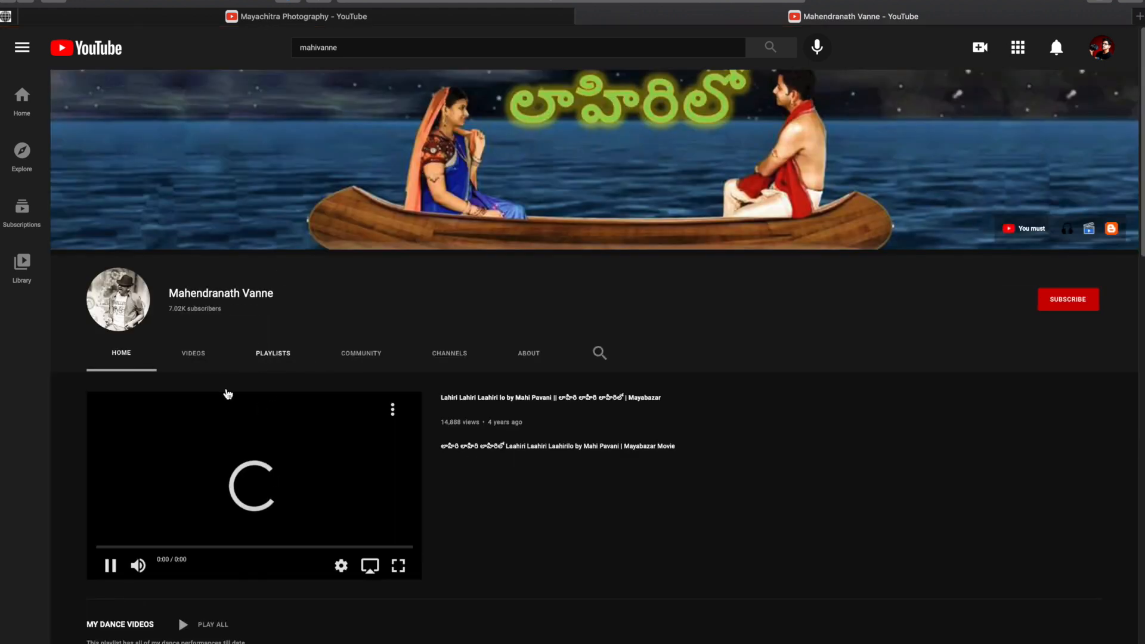
left_click(193, 358)
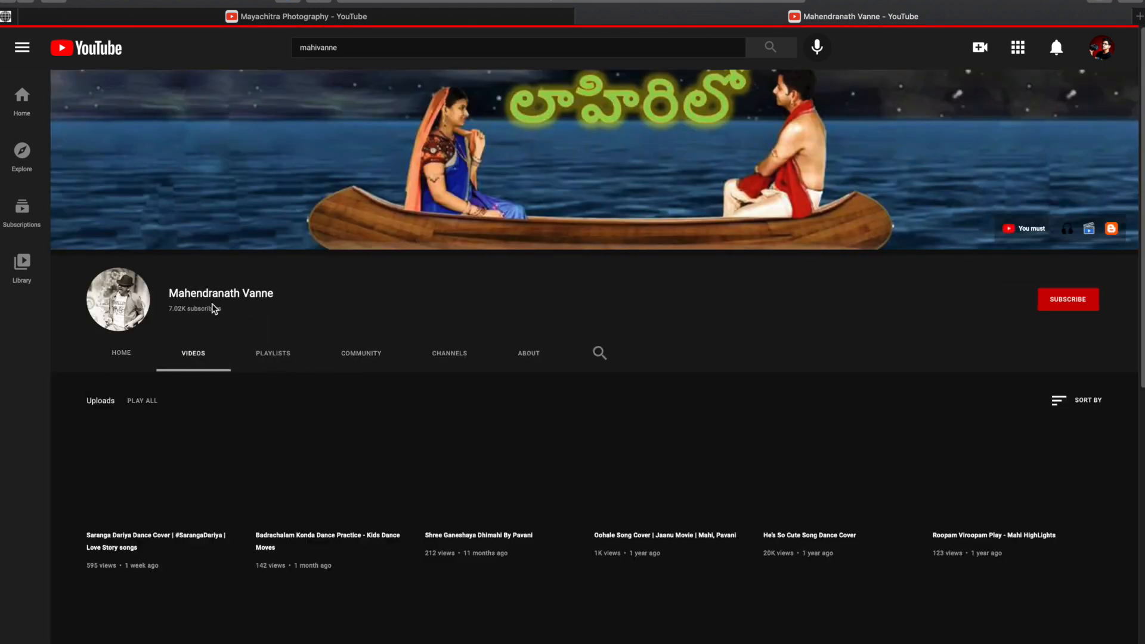
mouse_move(238, 491)
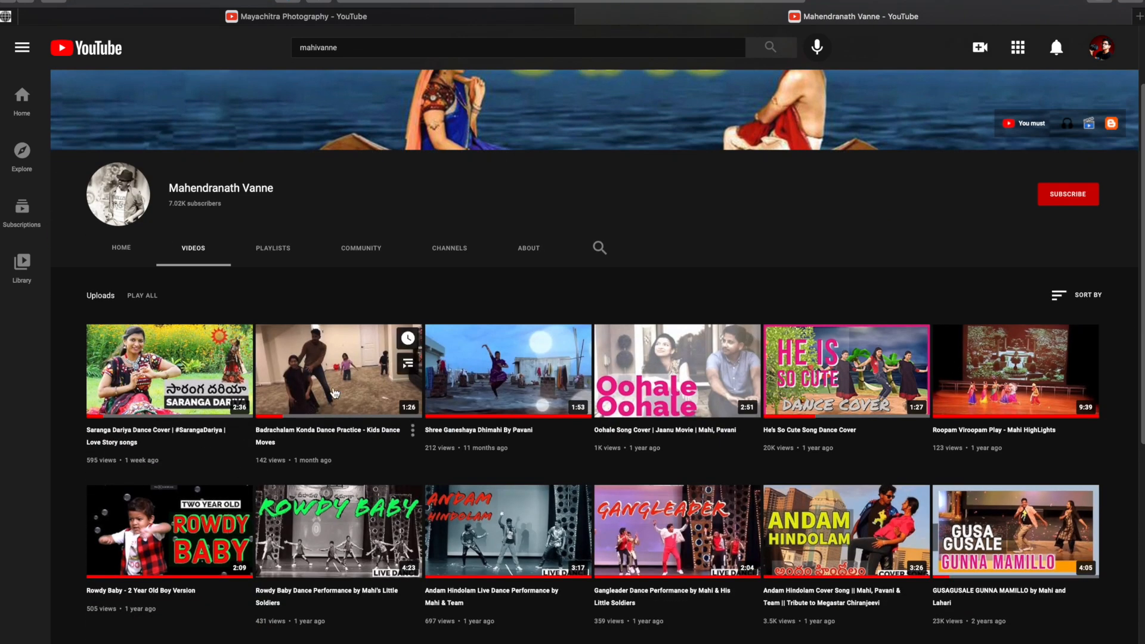
scroll(334, 393, "down", 1)
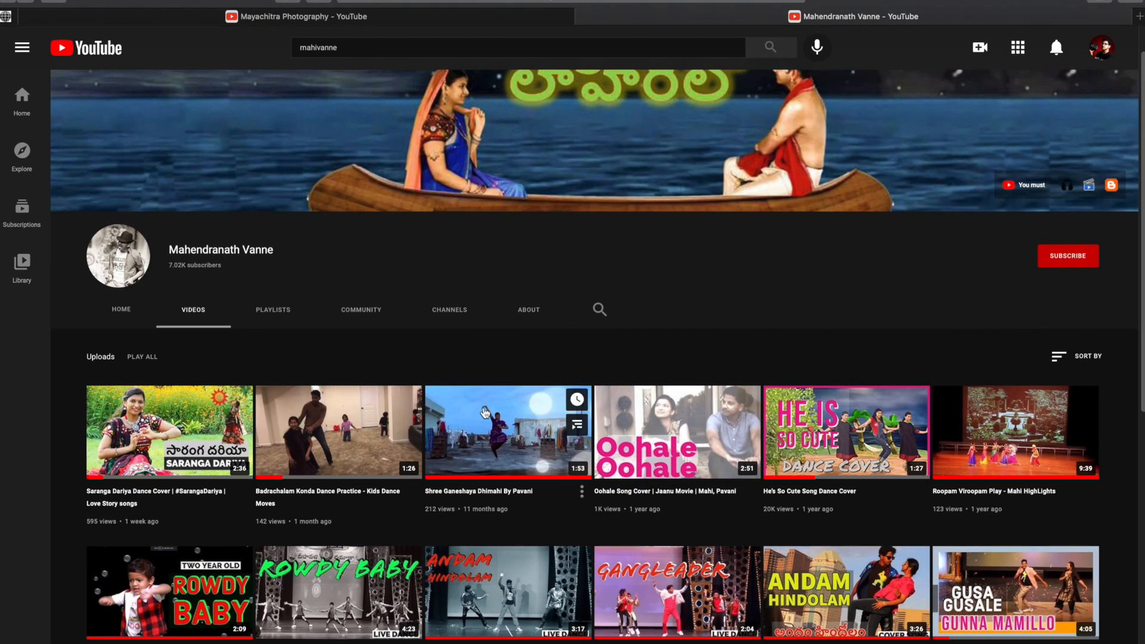
scroll(420, 544, "down", 7)
scroll(395, 563, "up", 3)
scroll(395, 562, "up", 3)
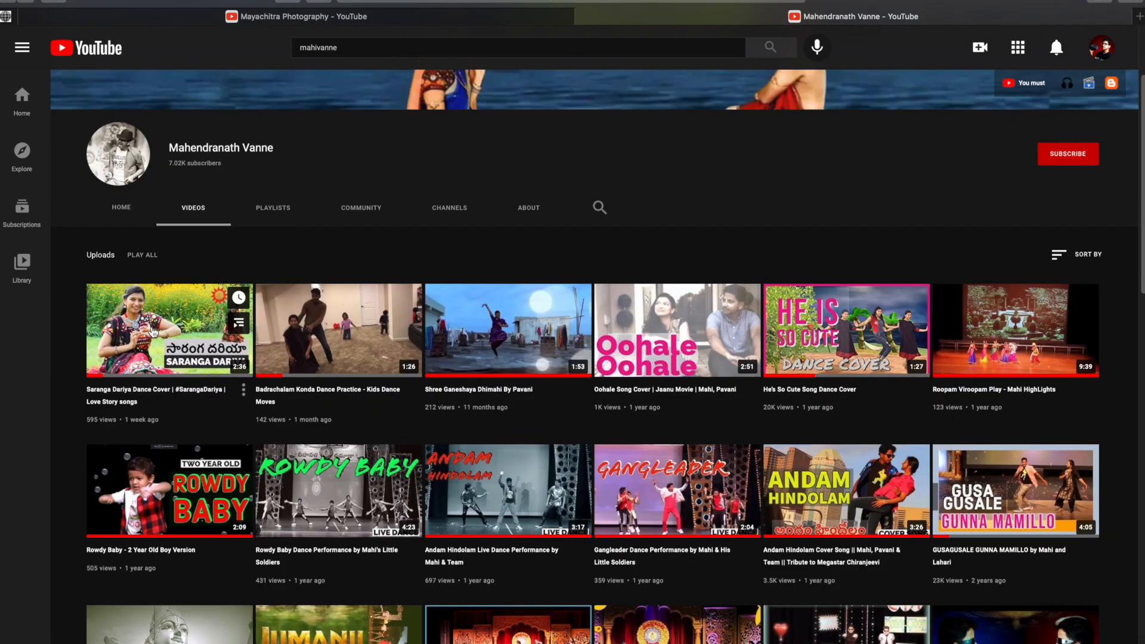
Step: Play the newest upload, the Saranga Dariya Dance Cover video, and mute its sound
left_click(153, 332)
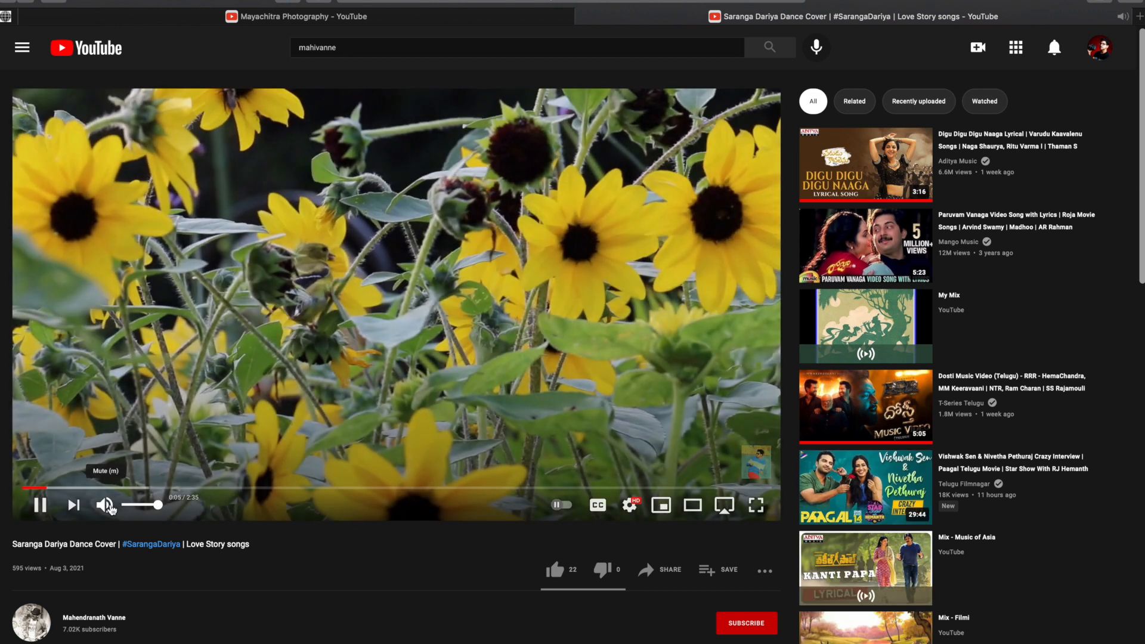
left_click(109, 507)
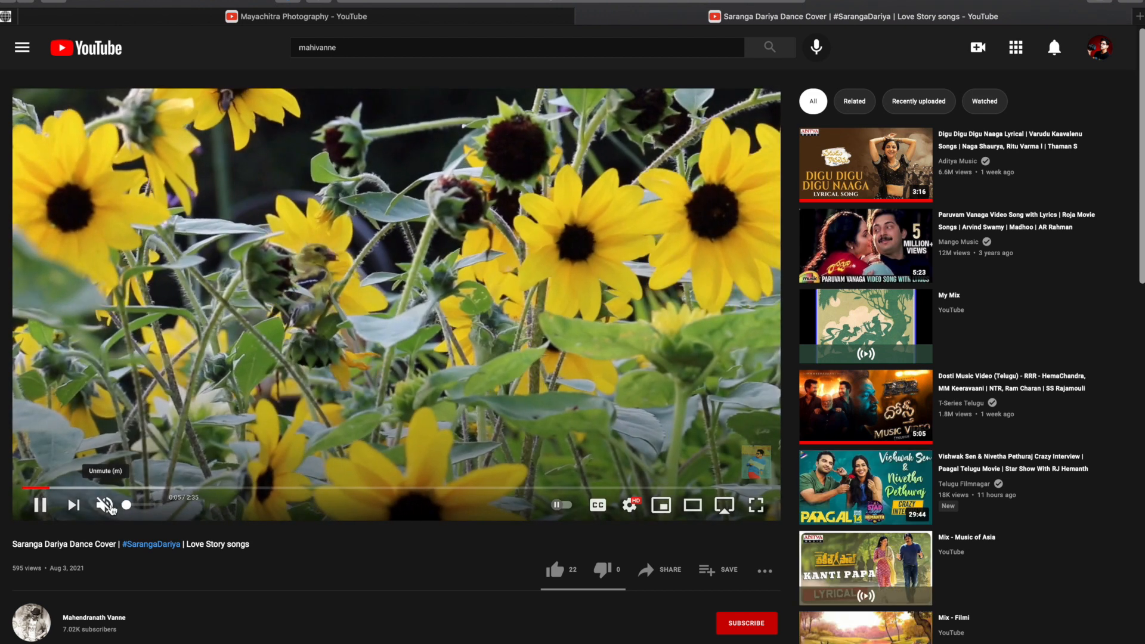
mouse_move(128, 510)
left_mouse_down()
mouse_move(159, 506)
mouse_move(133, 508)
left_mouse_up()
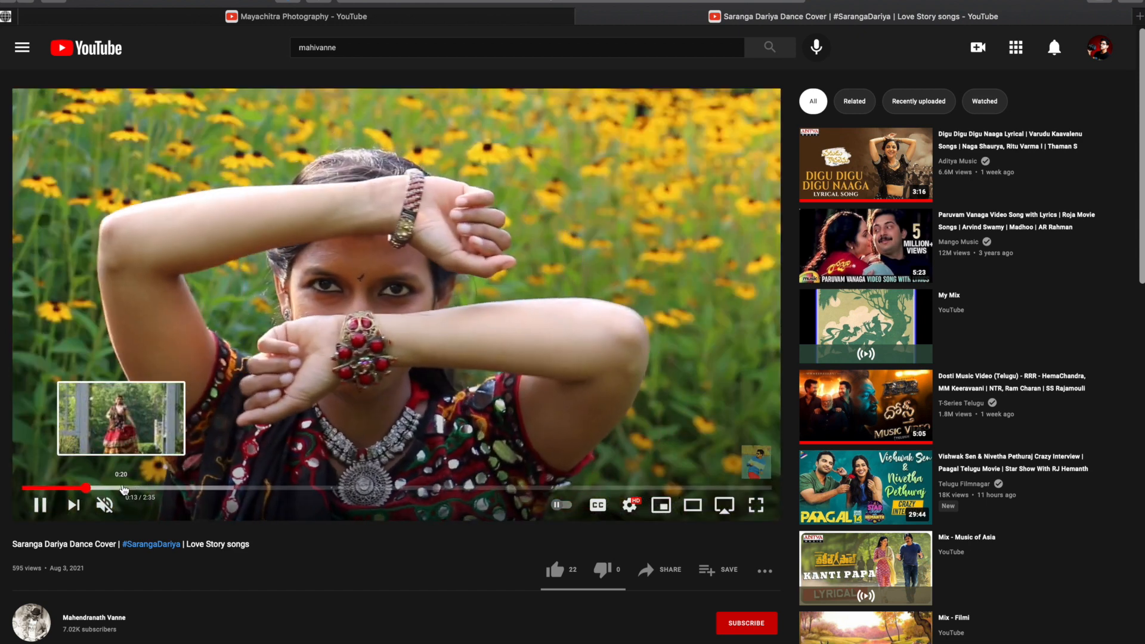
Step: Skip ahead through the dance cover video and pause it at about 0:34
left_click(129, 487)
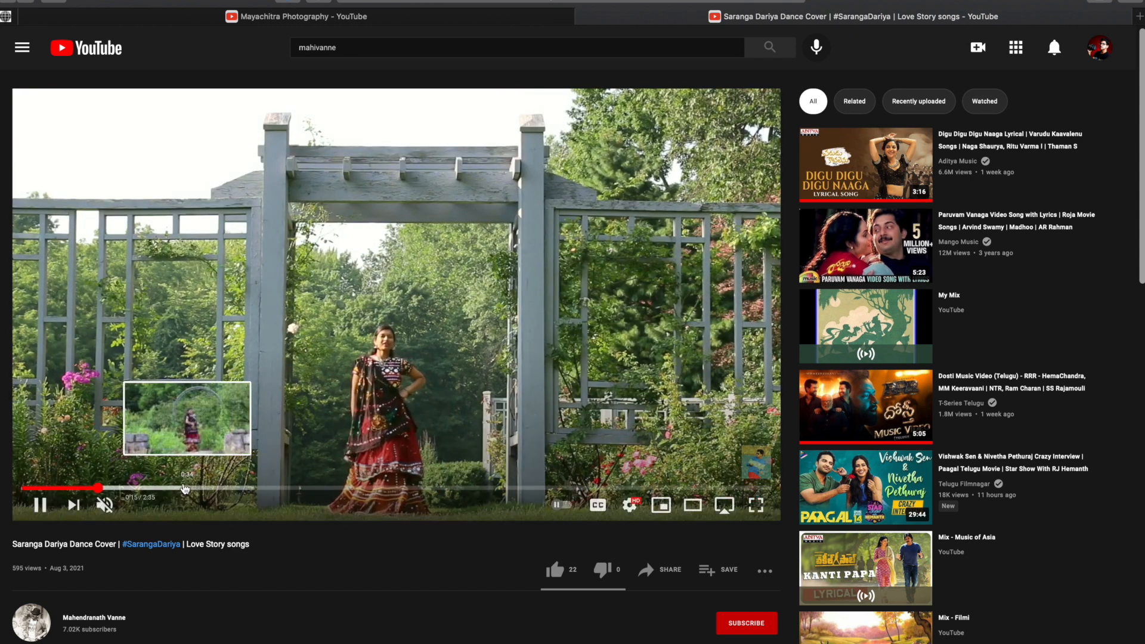
left_click(182, 487)
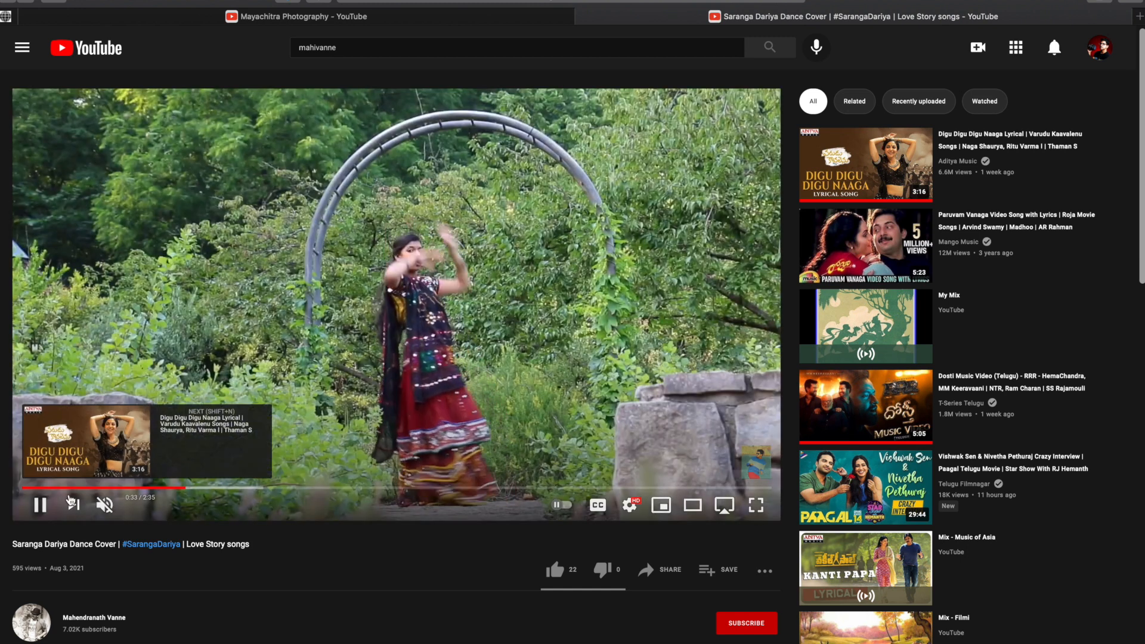
left_click(40, 505)
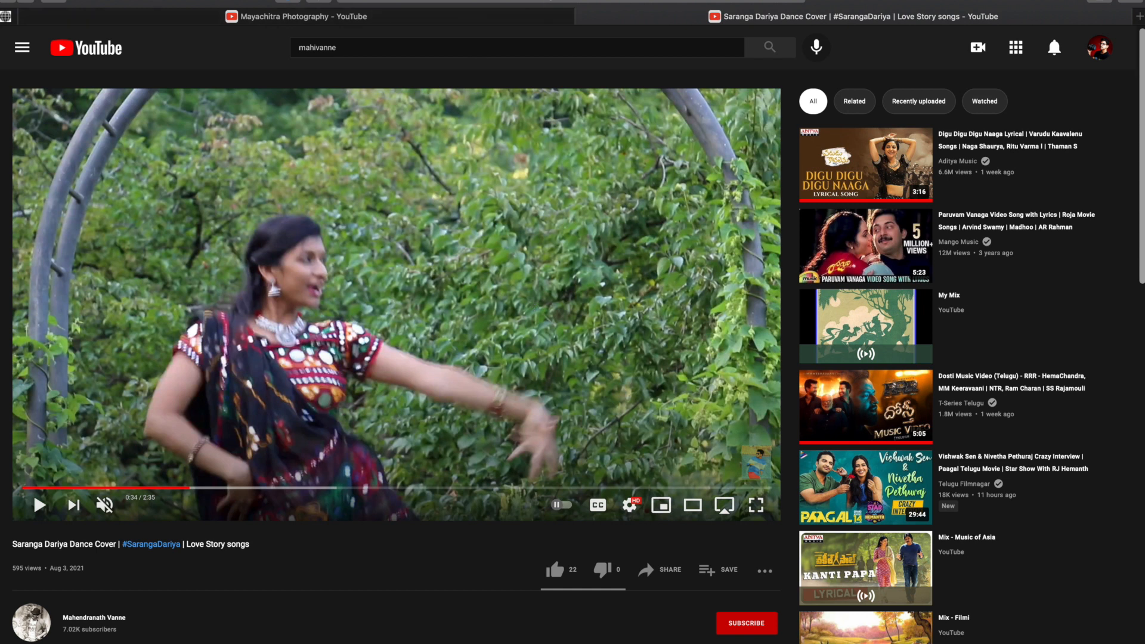
Step: Return to the Mayachitra Photography channel page and switch to Final Cut Pro
left_click(433, 14)
scroll(962, 152, "up", 3)
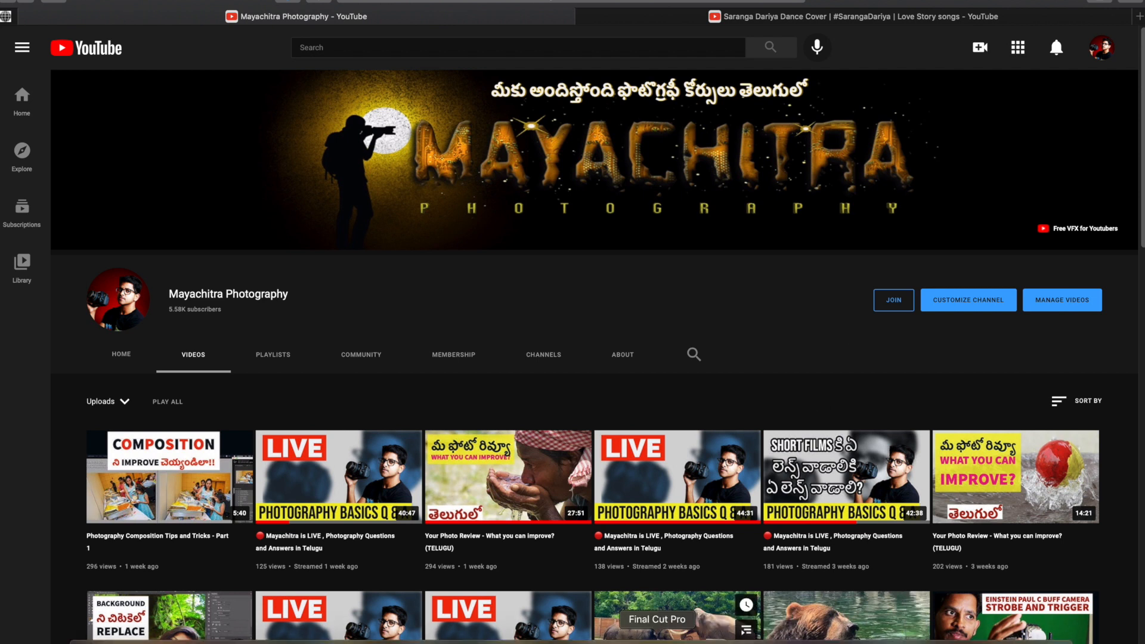
left_click(656, 635)
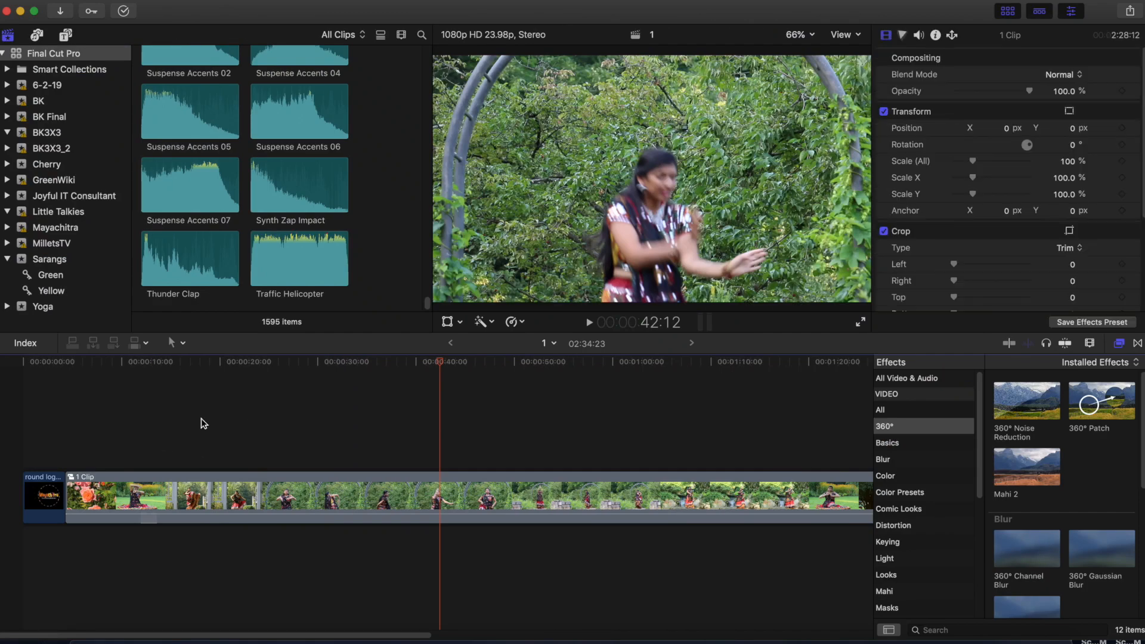
Step: Preview the intro logo and the start of the dance footage, and open the compound clip "1 Clip" in its own timeline
left_click(52, 411)
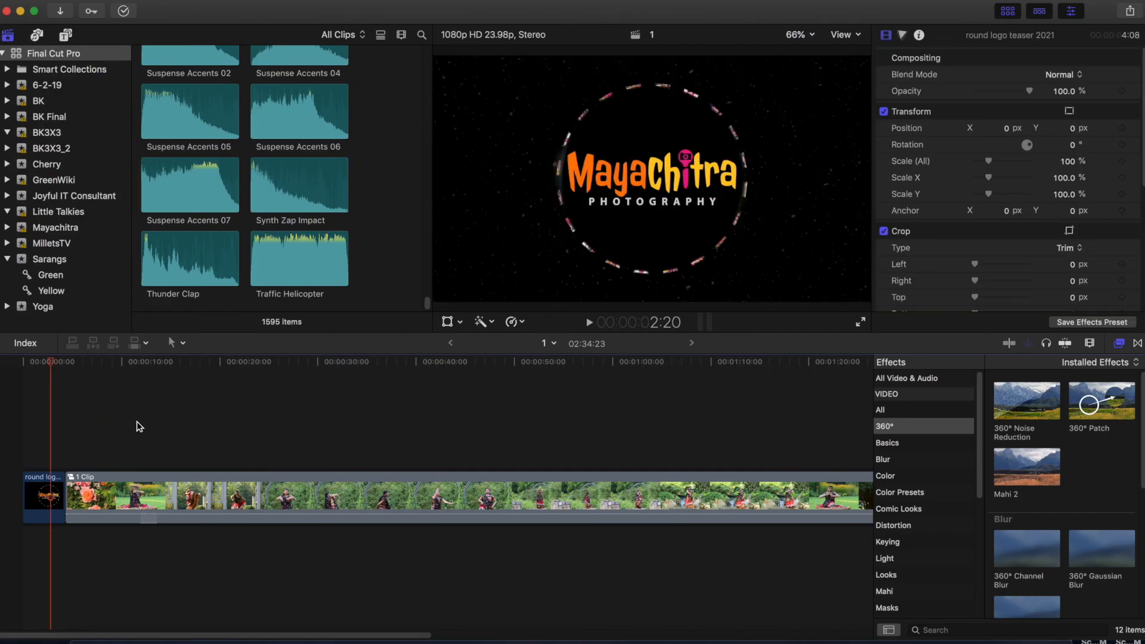
left_click(138, 485)
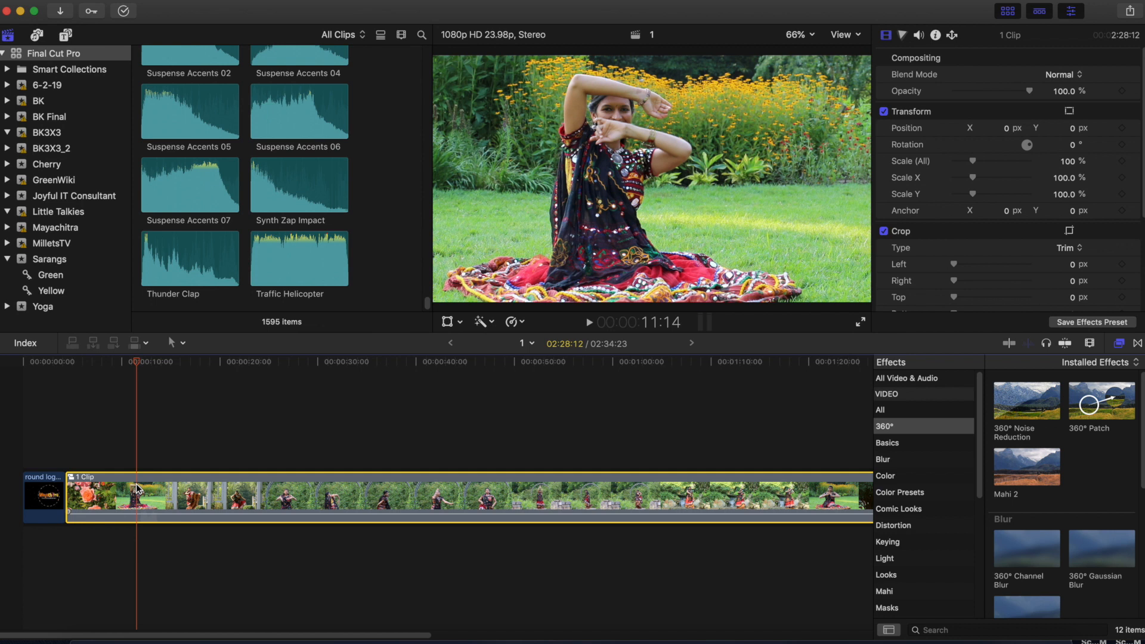
left_click(18, 451)
mouse_move(29, 379)
left_mouse_down()
mouse_move(97, 374)
mouse_move(48, 377)
left_mouse_up()
left_click(152, 495)
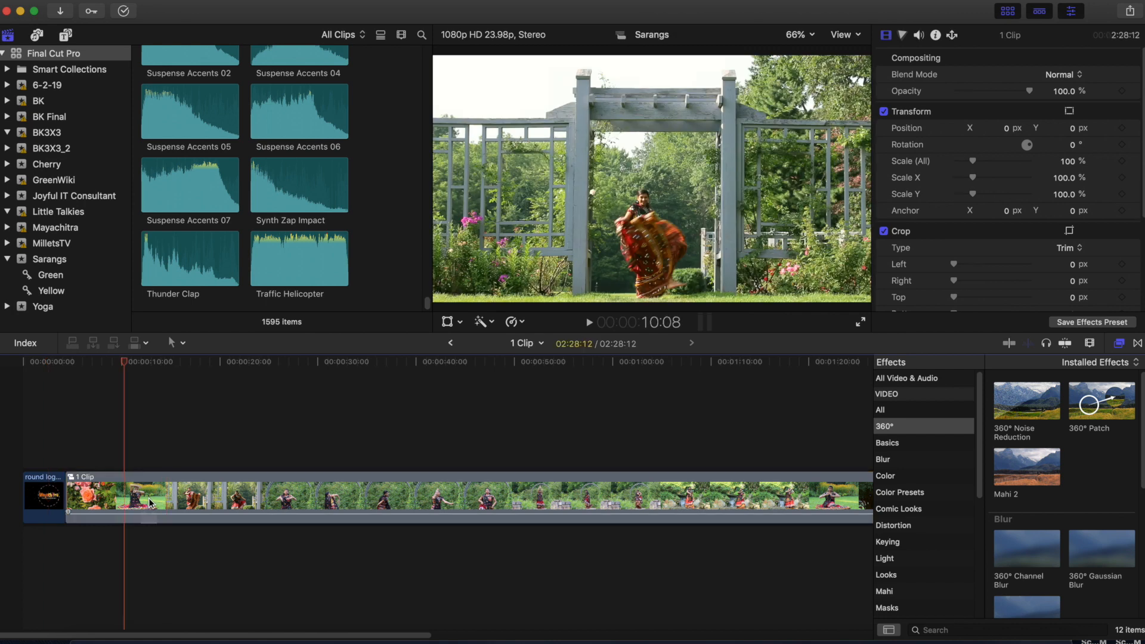
double_click(150, 503)
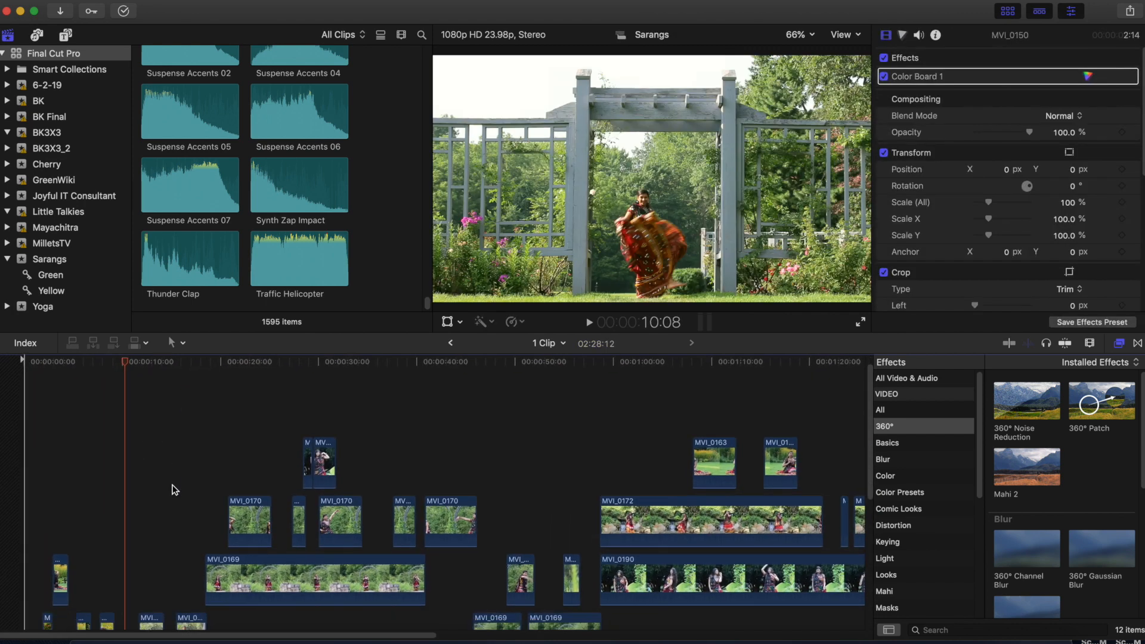
Step: Fit the compound clip's full length in the timeline and select the SarangaDariya music track beneath the video clips
key("shift+z")
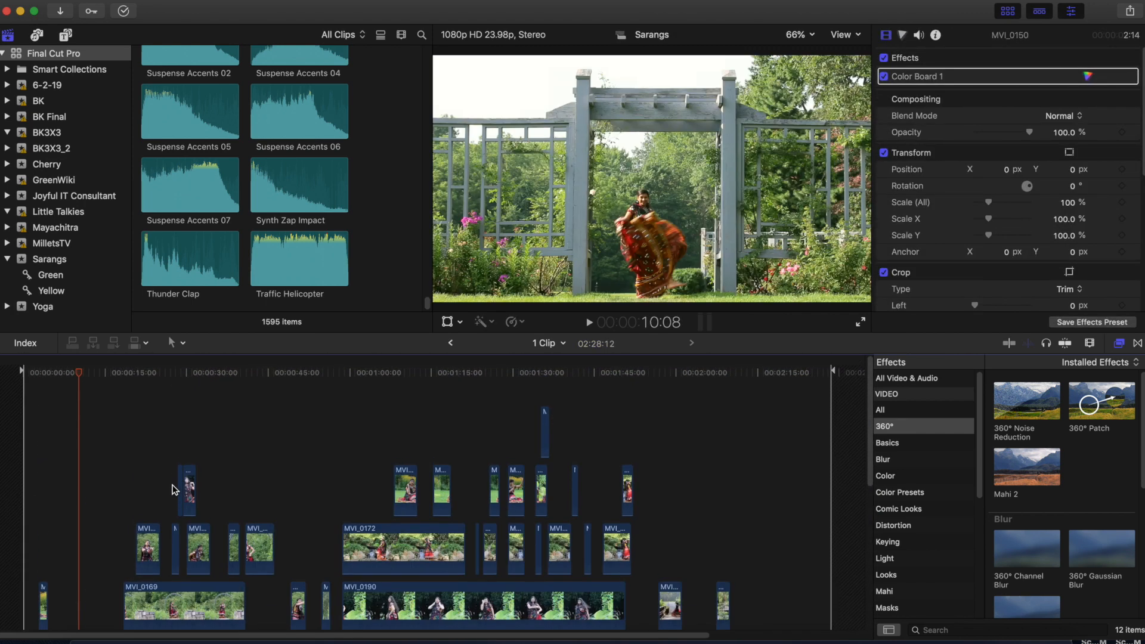
scroll(172, 489, "down", 5)
scroll(175, 489, "down", 4)
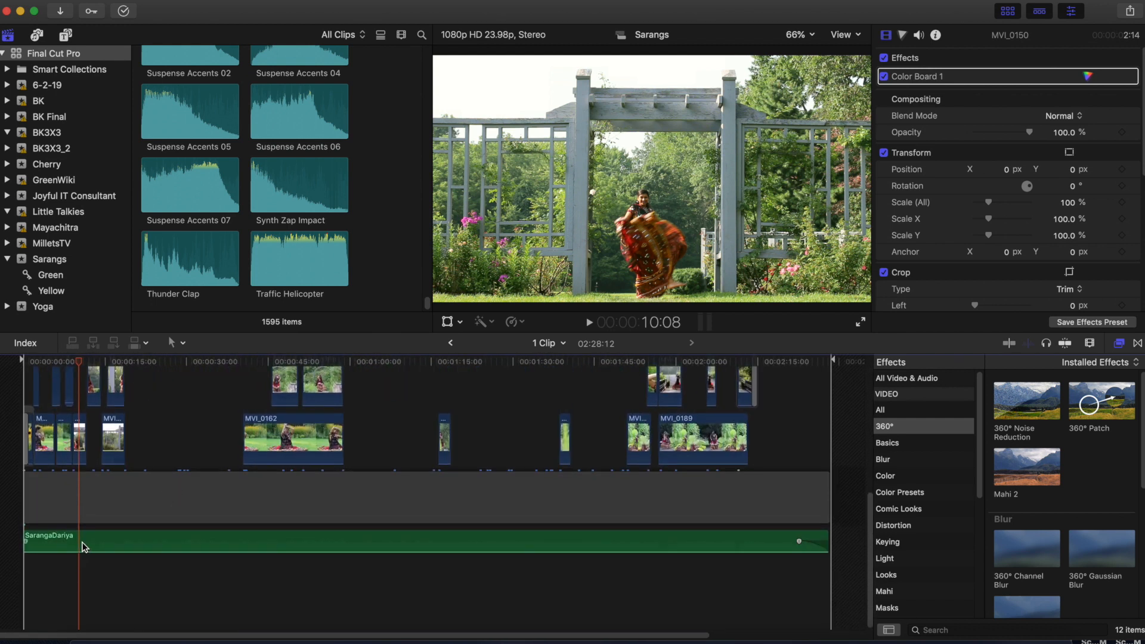
left_click(83, 546)
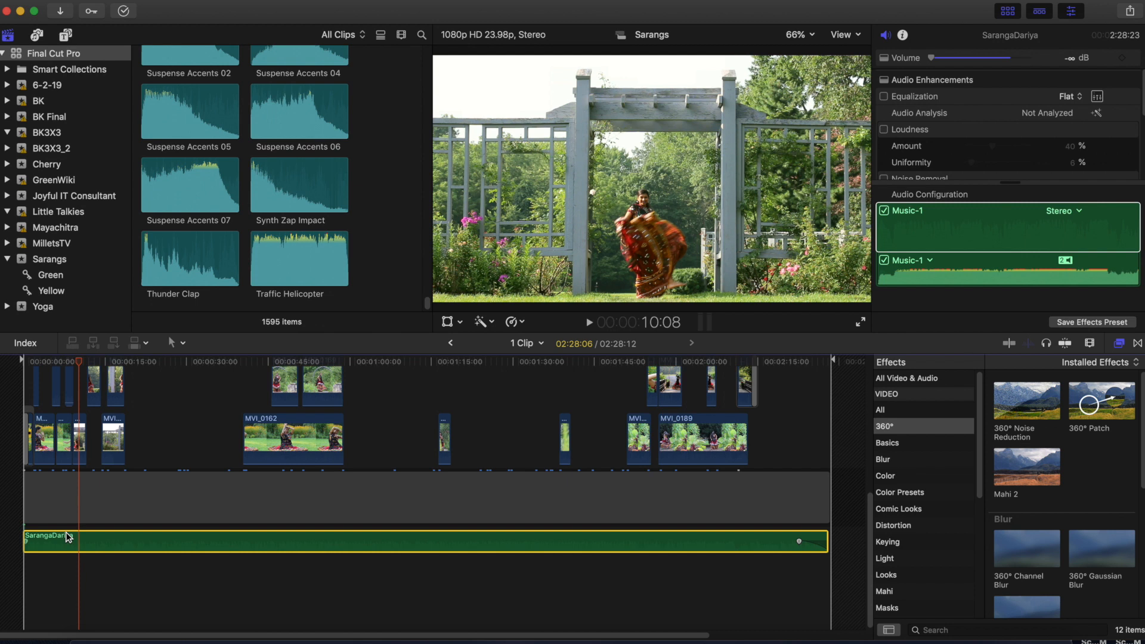
scroll(71, 541, "up", 1)
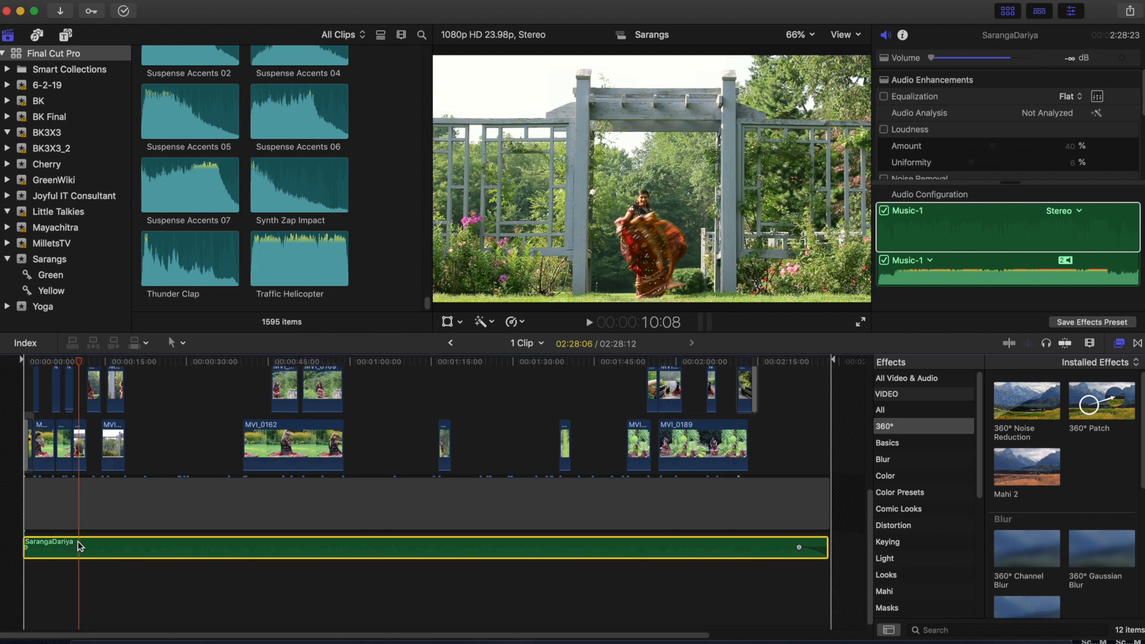
scroll(80, 546, "up", 5)
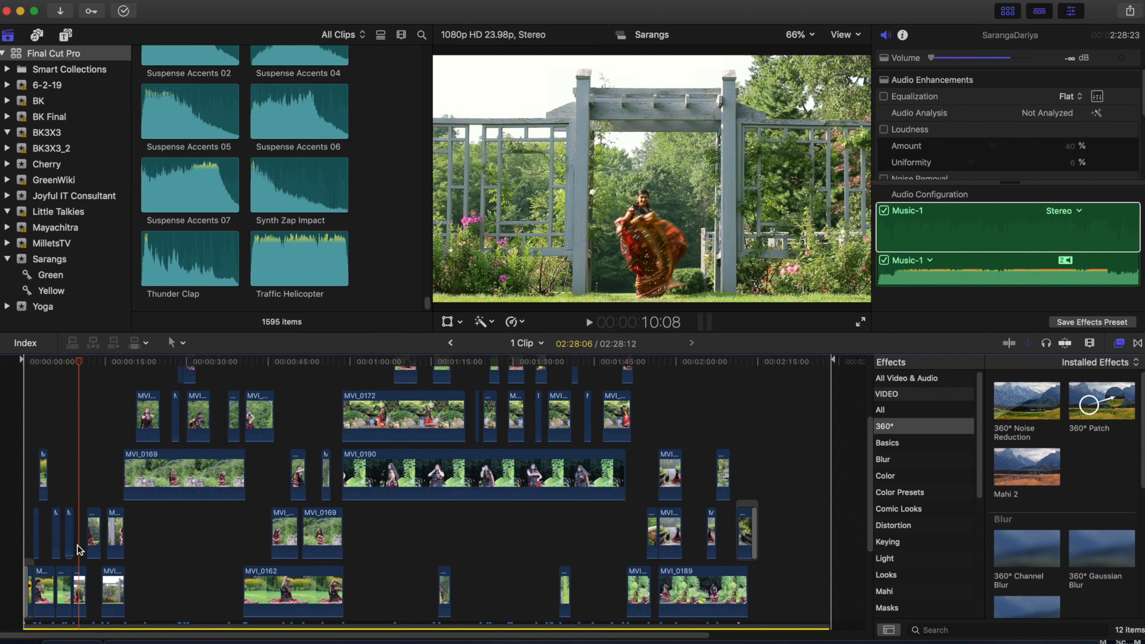
Step: Preview the seated dance shot and the opening sunflower shot, and look over the stacked layers of video clips
left_click(39, 431)
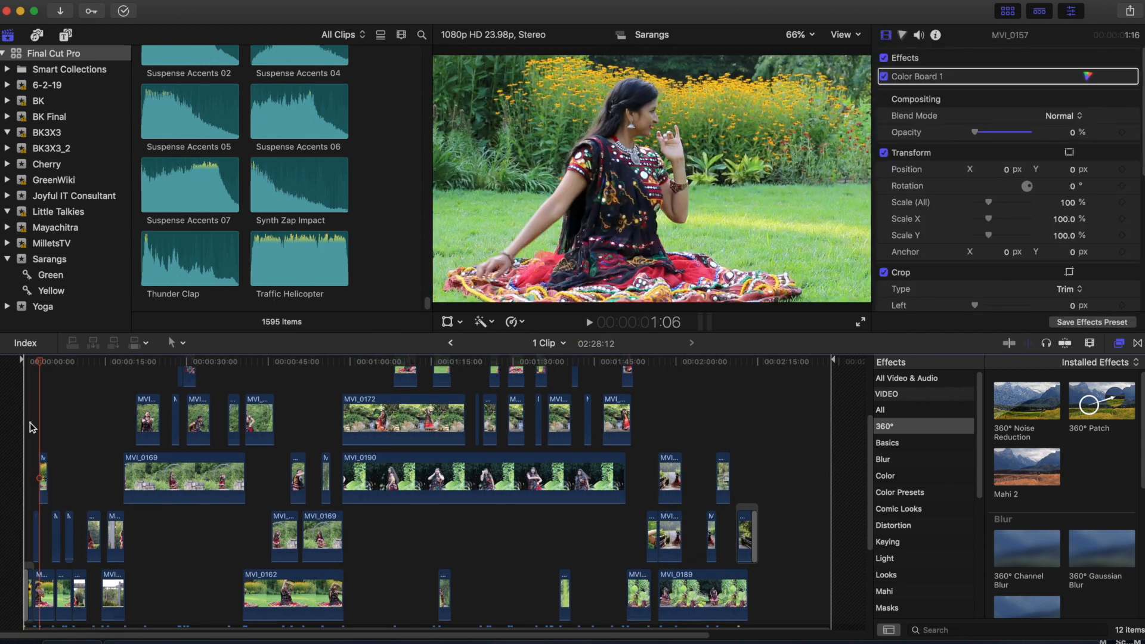
left_click(30, 423)
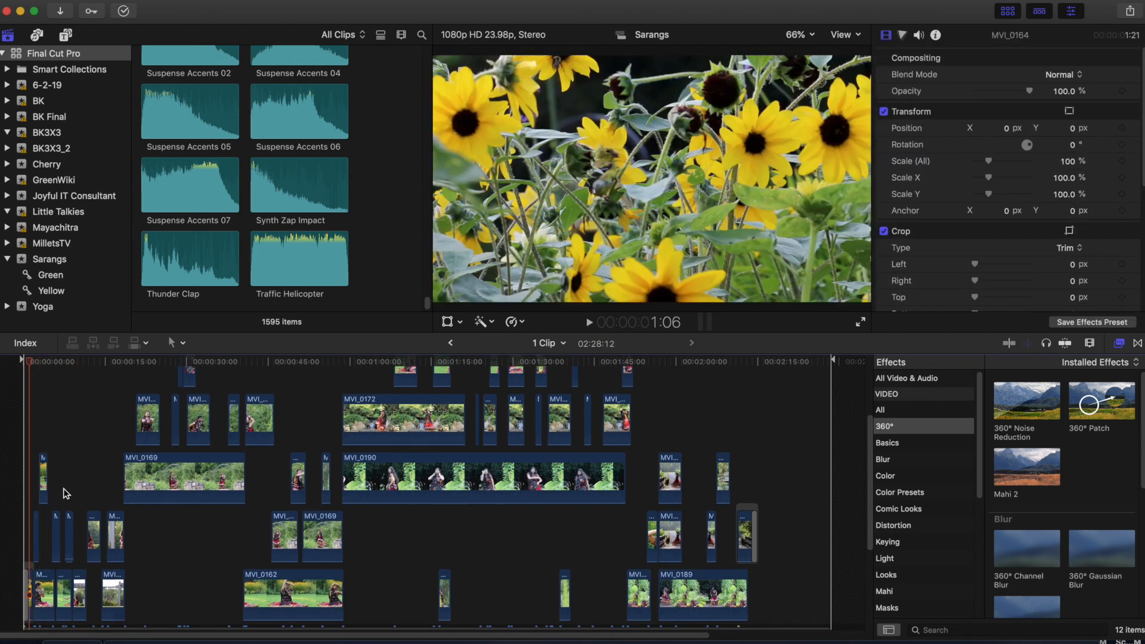
scroll(66, 493, "up", 3)
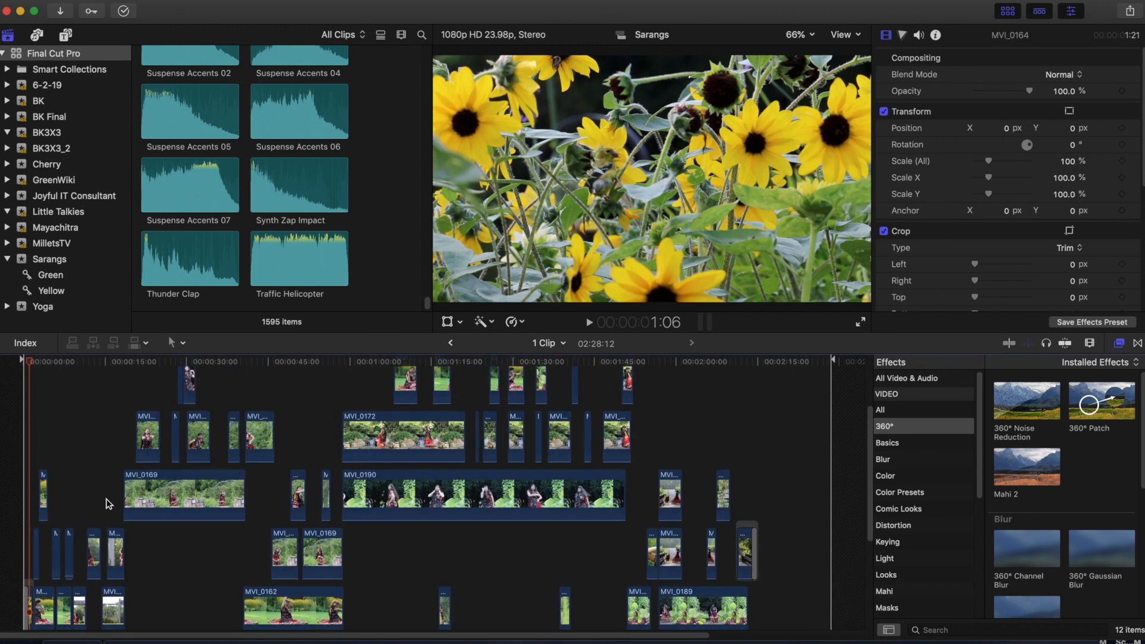
scroll(109, 504, "up", 5)
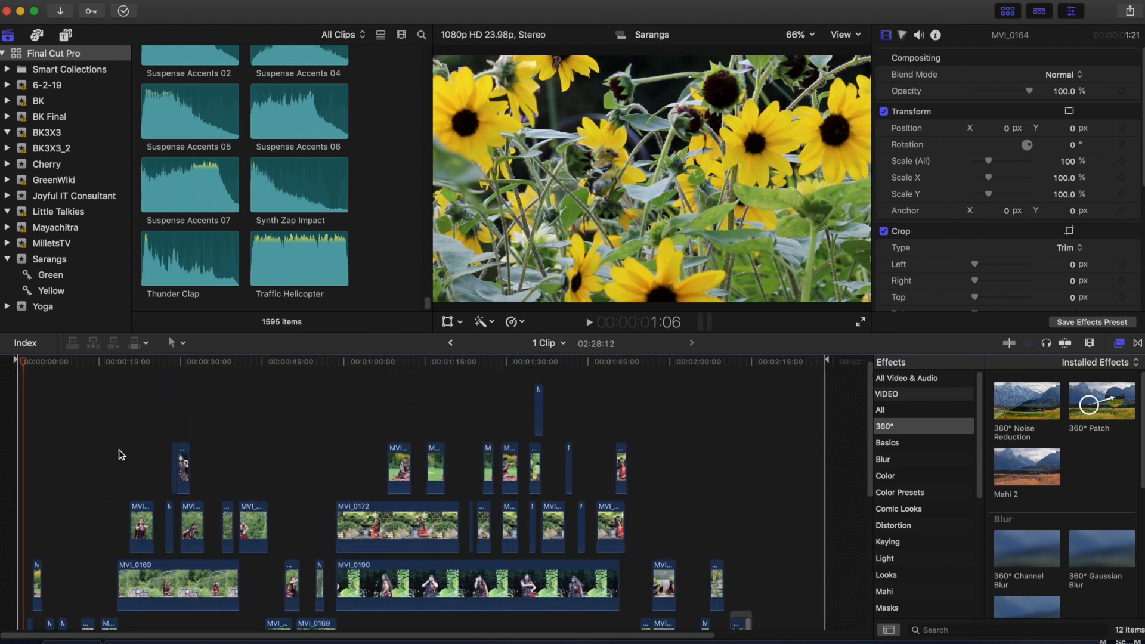
scroll(119, 451, "down", 8)
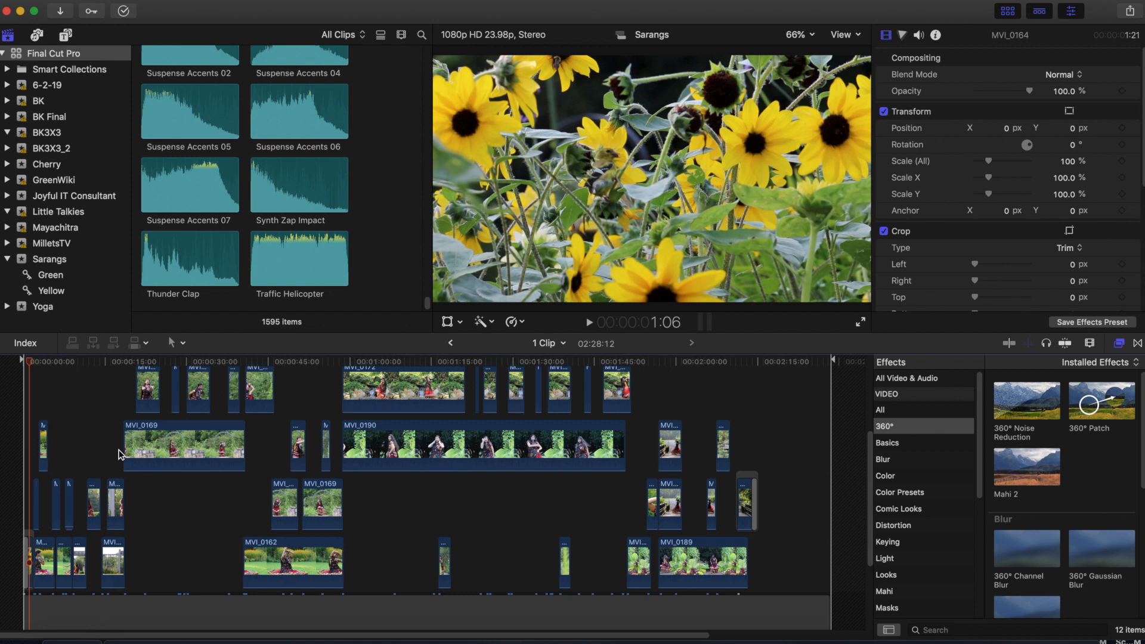
scroll(120, 455, "up", 3)
Step: Return the playhead to the very start of the compound clip, at its opening Cross Dissolve transition
left_click_drag(27, 362, 9, 365)
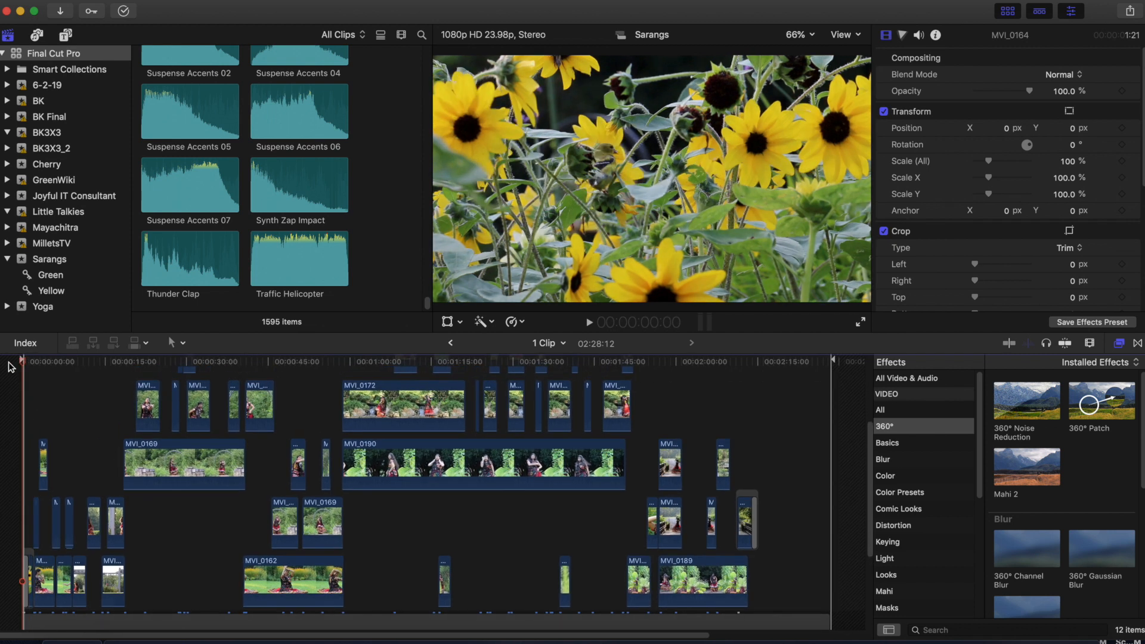
key("super+t")
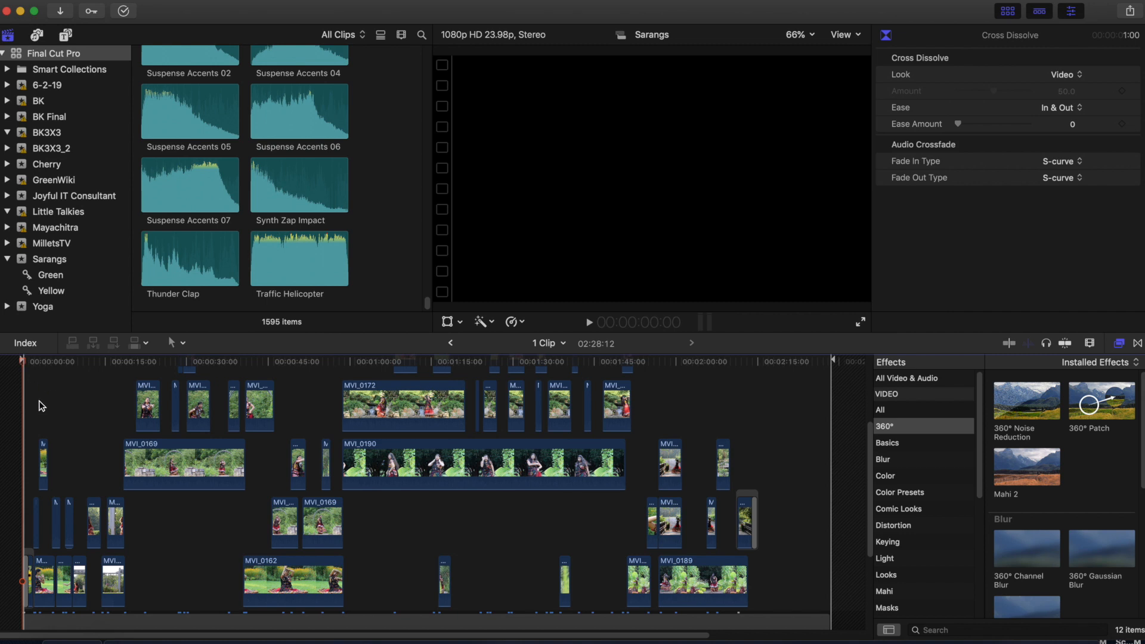
scroll(58, 427, "up", 3)
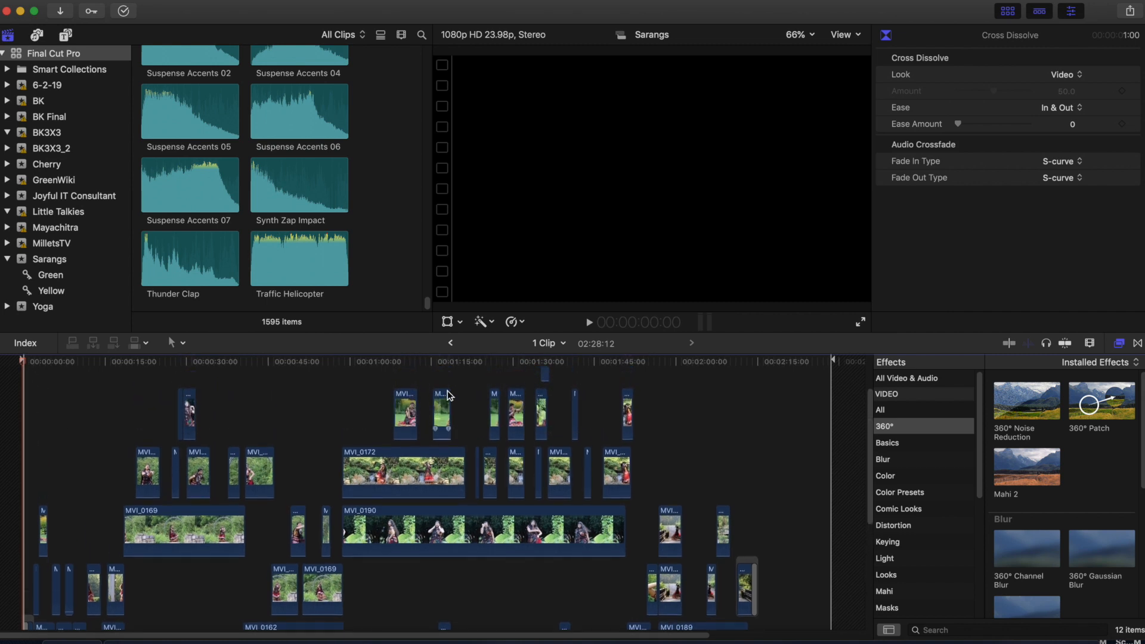
Step: Play the compound clip from its start and look over the stacked video layers along the timeline during playback
left_click(589, 323)
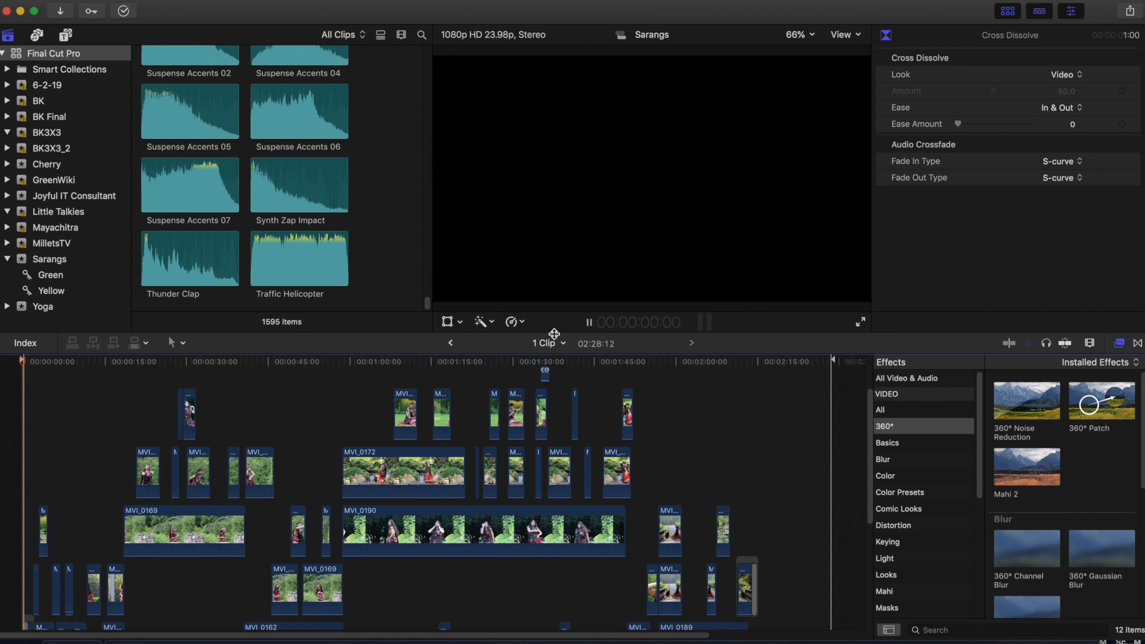
scroll(143, 459, "down", 3)
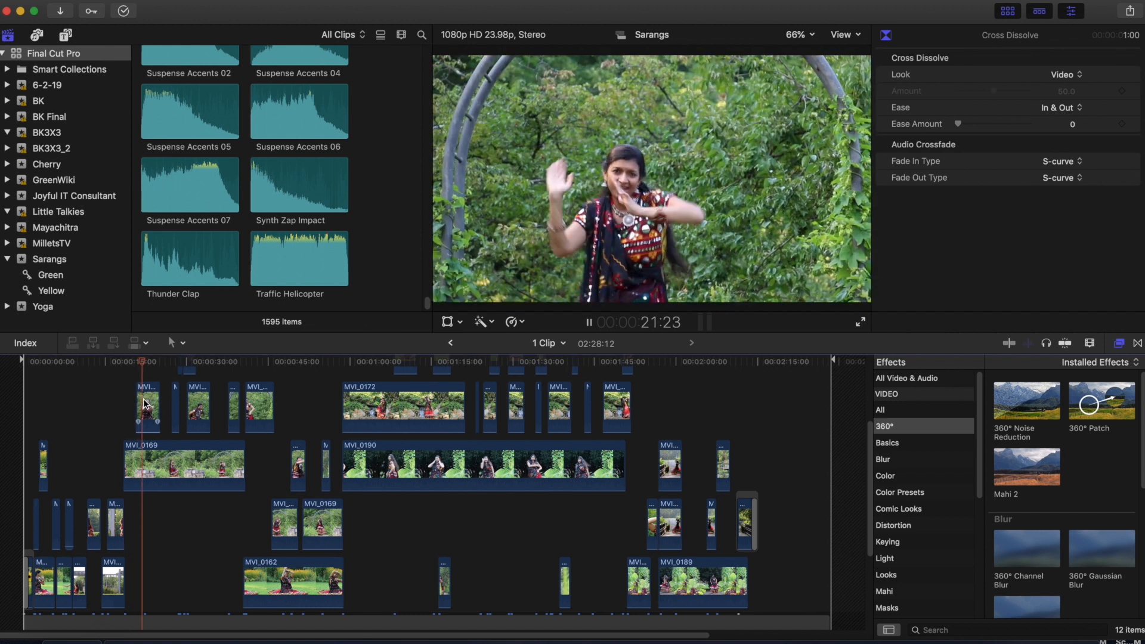
scroll(143, 402, "up", 3)
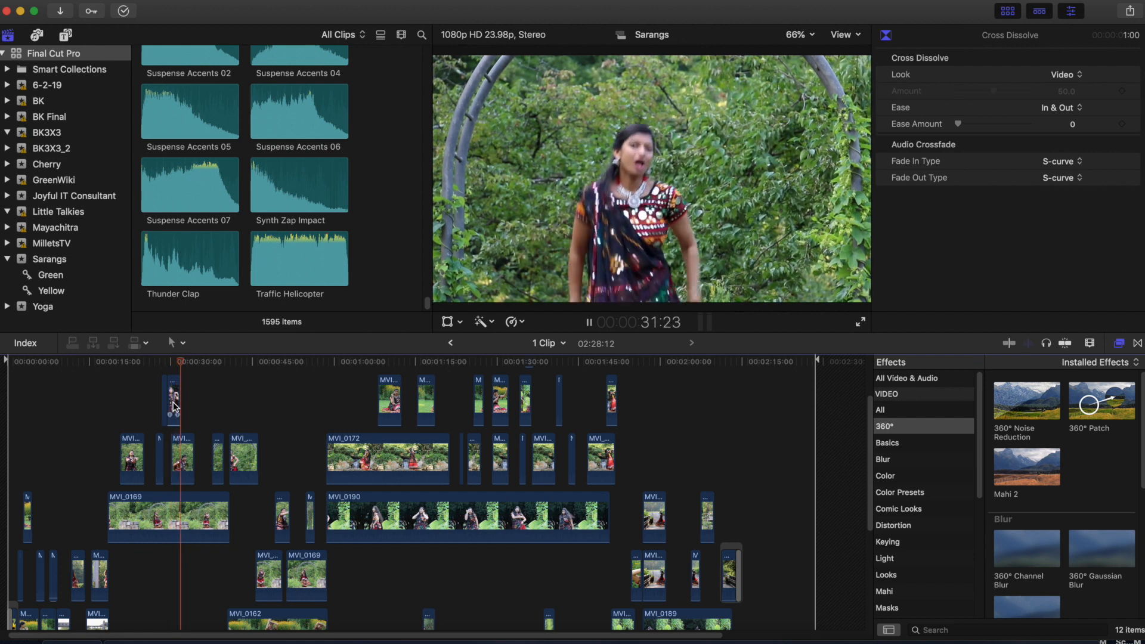
scroll(334, 412, "up", 5)
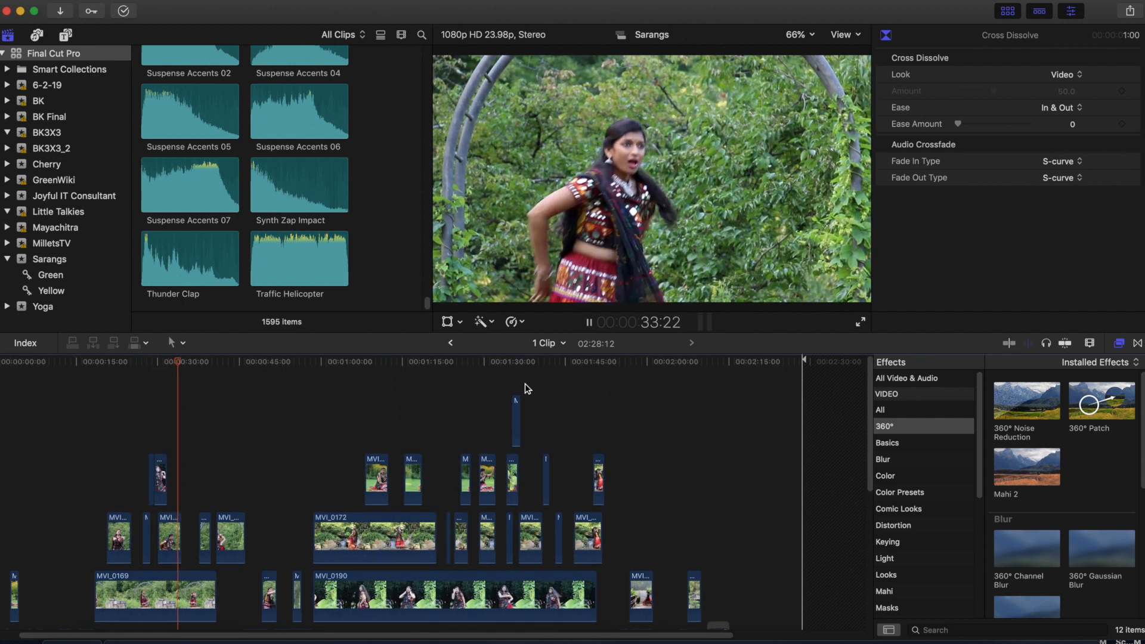
scroll(504, 503, "down", 2)
scroll(503, 503, "right", 1)
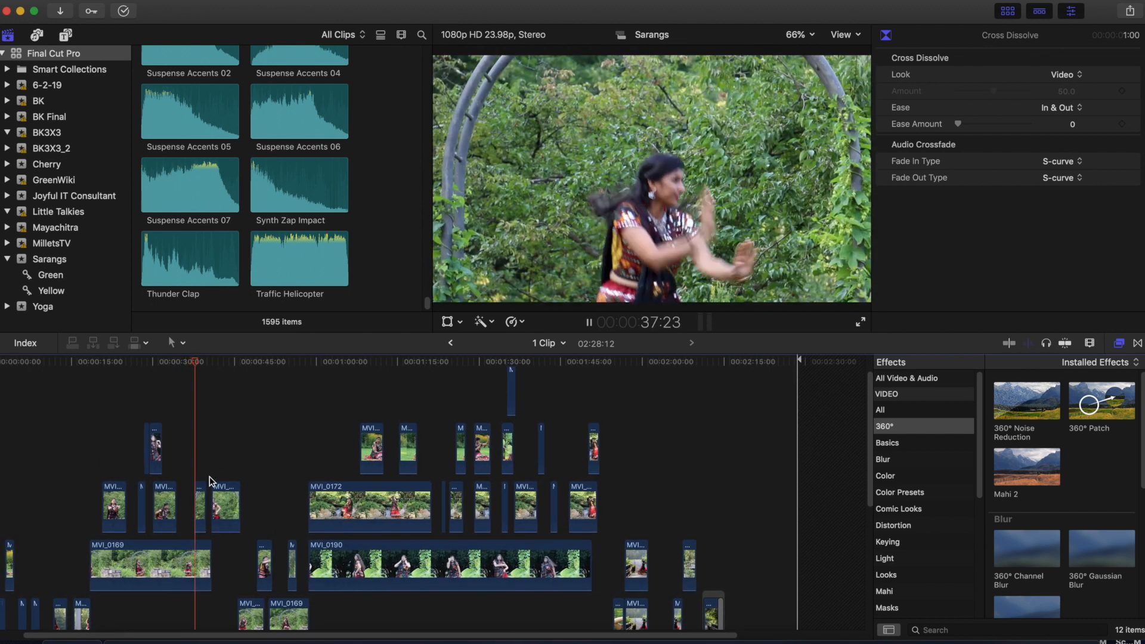
scroll(237, 465, "down", 4)
scroll(238, 465, "right", 1)
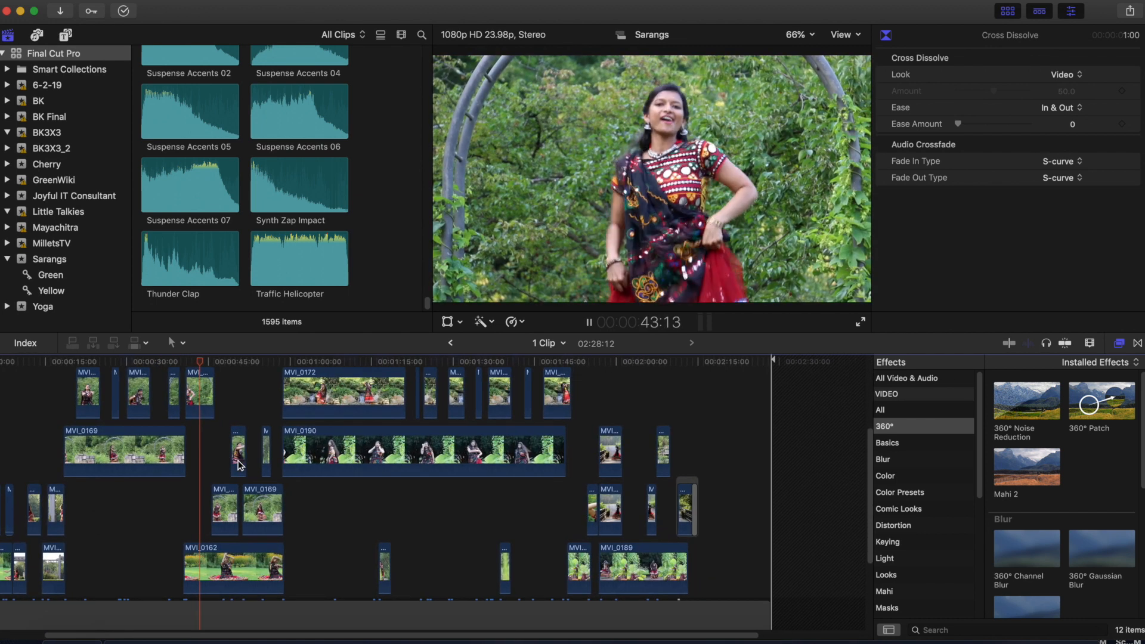
scroll(238, 462, "up", 3)
scroll(238, 462, "right", 1)
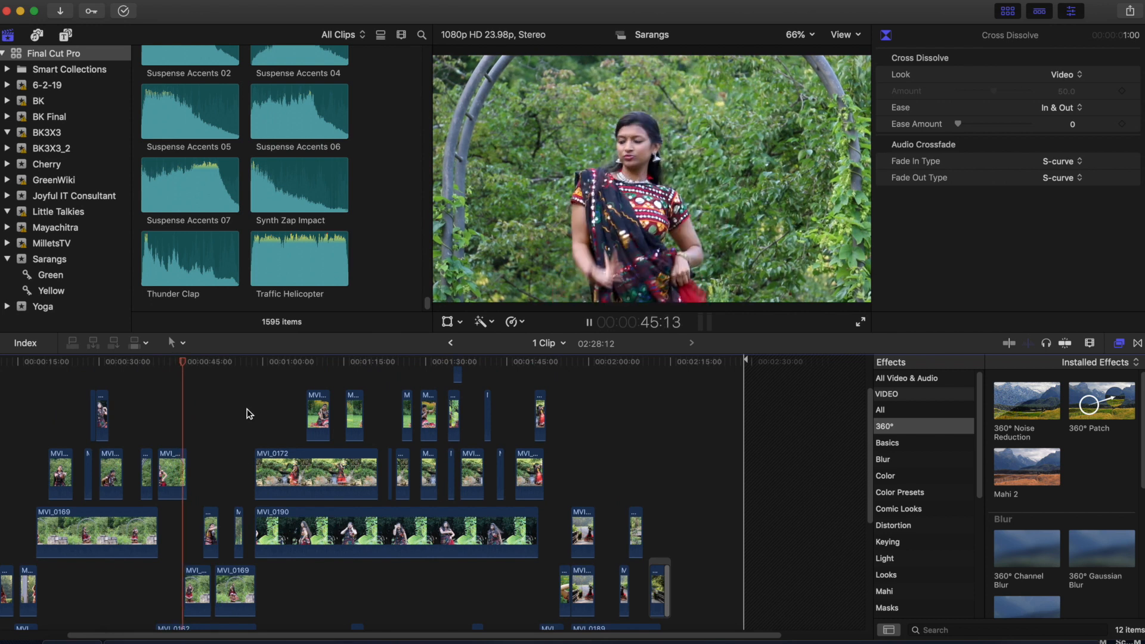
scroll(249, 413, "left", 3)
scroll(249, 413, "up", 1)
Step: Inspect the waterfall clip MVI_0172 and the clip MVI_0190 beneath it during playback, and pause at 1:13:01
left_click(351, 480)
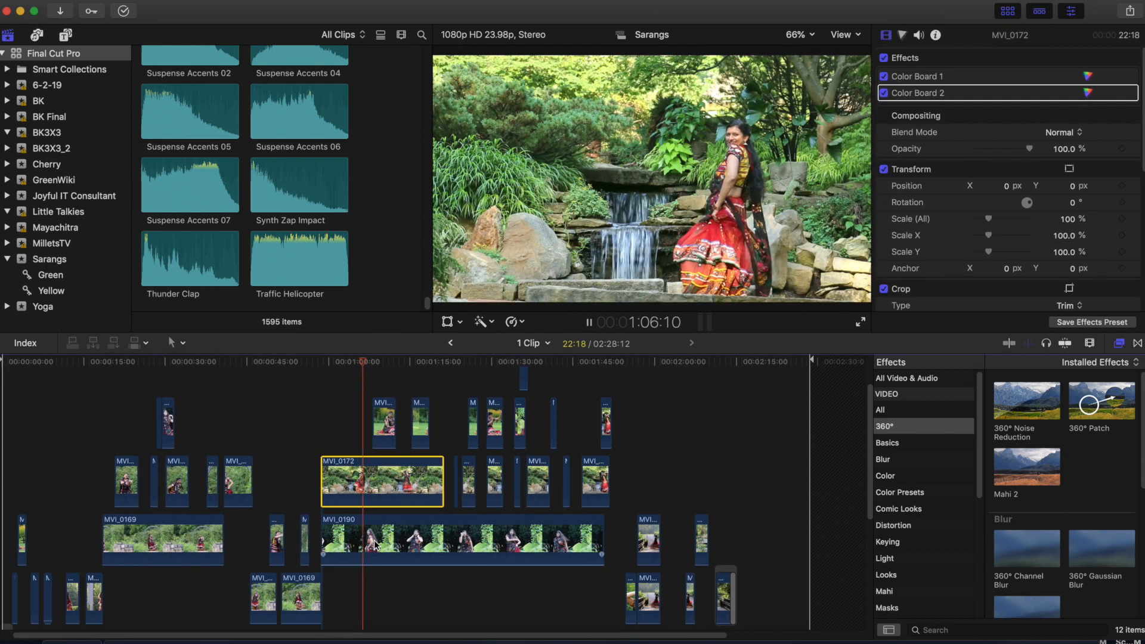
left_click(371, 546)
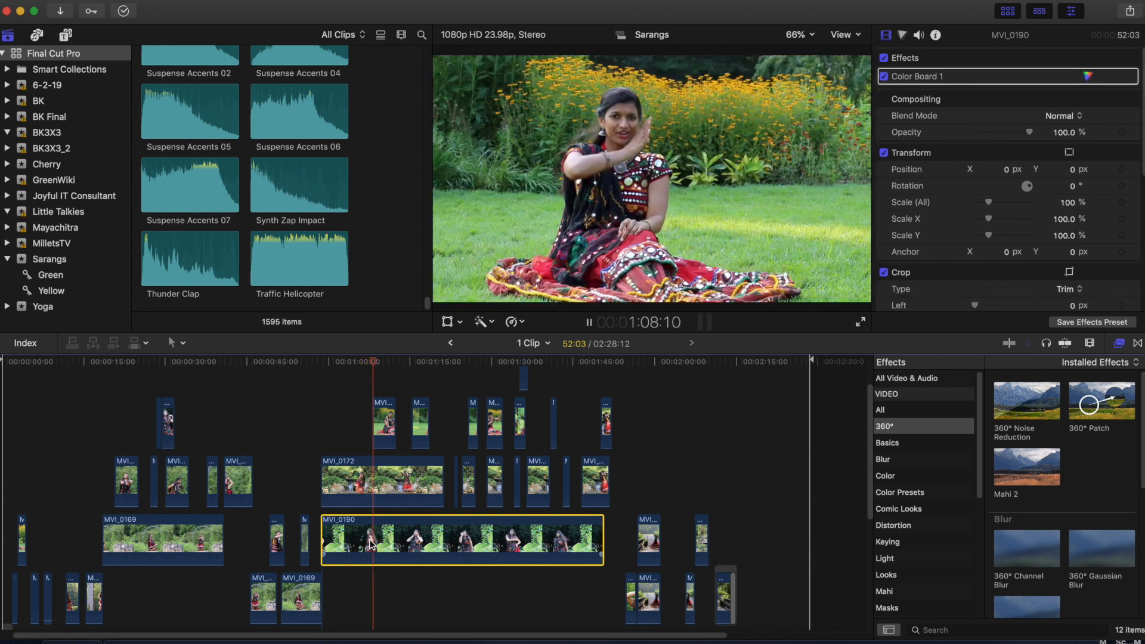
scroll(388, 489, "up", 2)
scroll(388, 489, "right", 1)
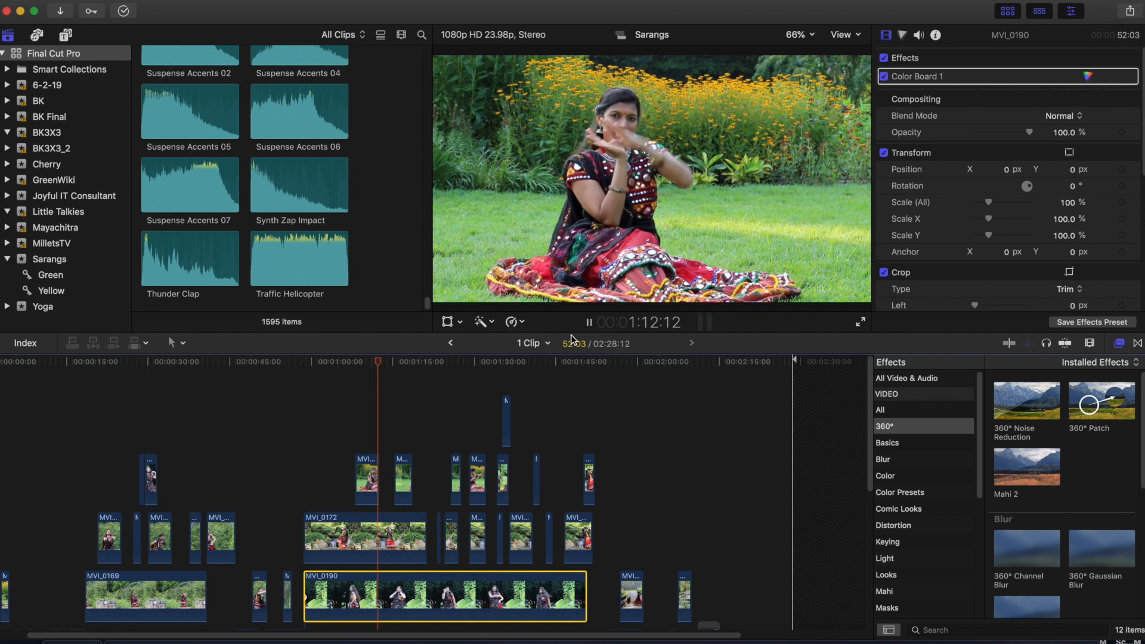
key("space")
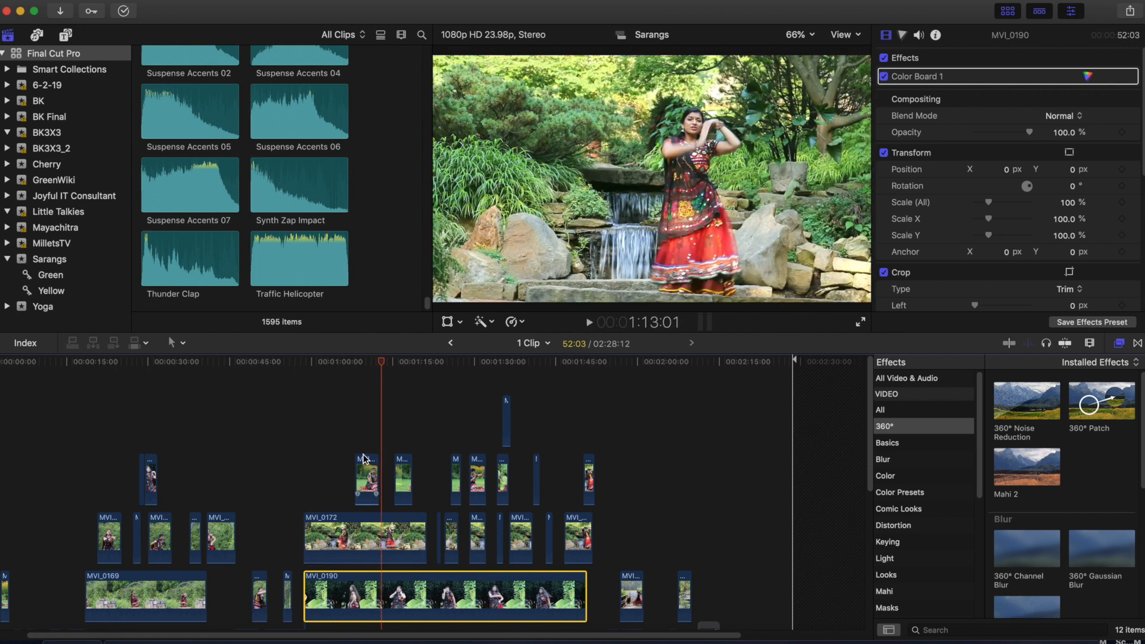
Step: Place the playhead at 1:09:16 on the seated dance shot and compare the overlapping clips MVI_0172 and MVI_0163
left_click(364, 430)
scroll(364, 441, "down", 3)
left_click(370, 466)
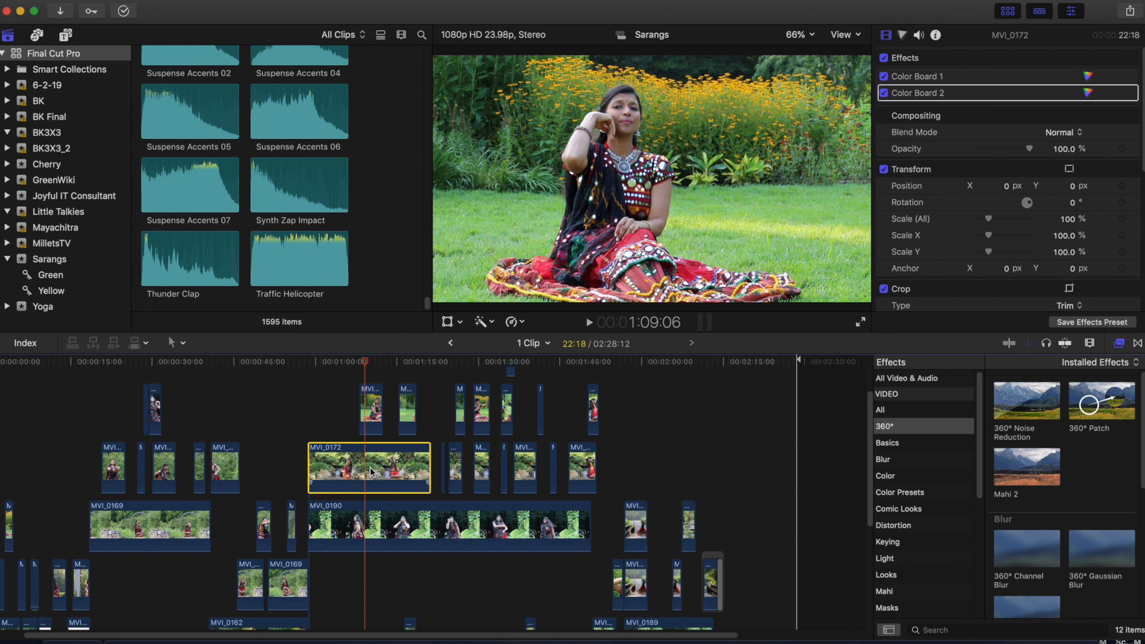
mouse_move(366, 365)
left_mouse_down()
mouse_move(355, 365)
mouse_move(375, 365)
mouse_move(310, 378)
mouse_move(367, 375)
left_mouse_up()
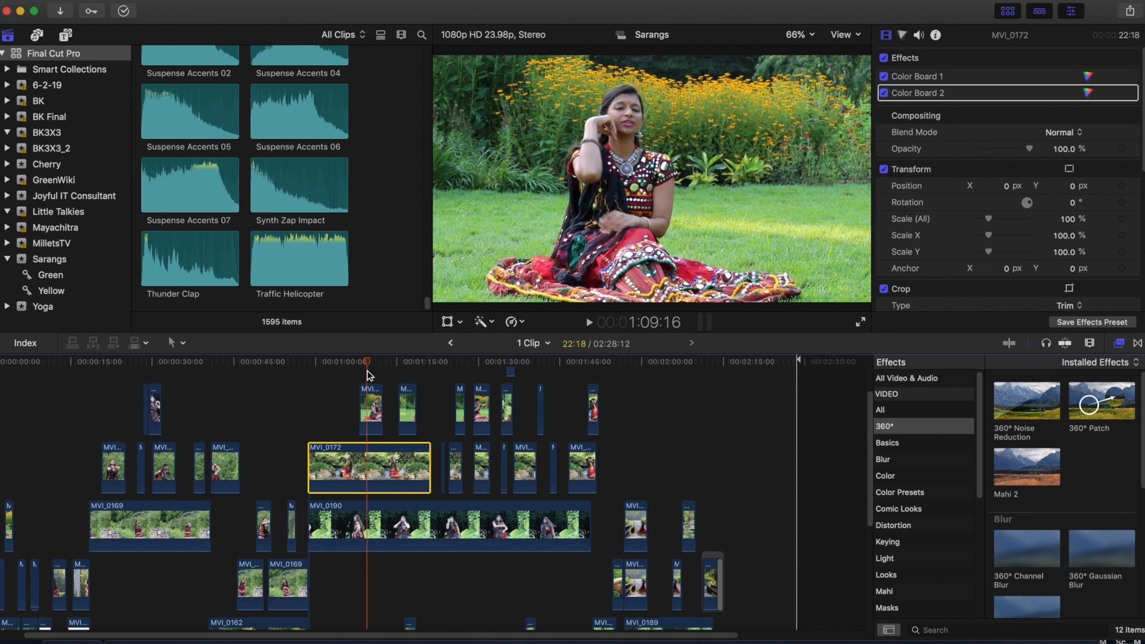
left_click(371, 401)
left_click(367, 468)
left_click(370, 411)
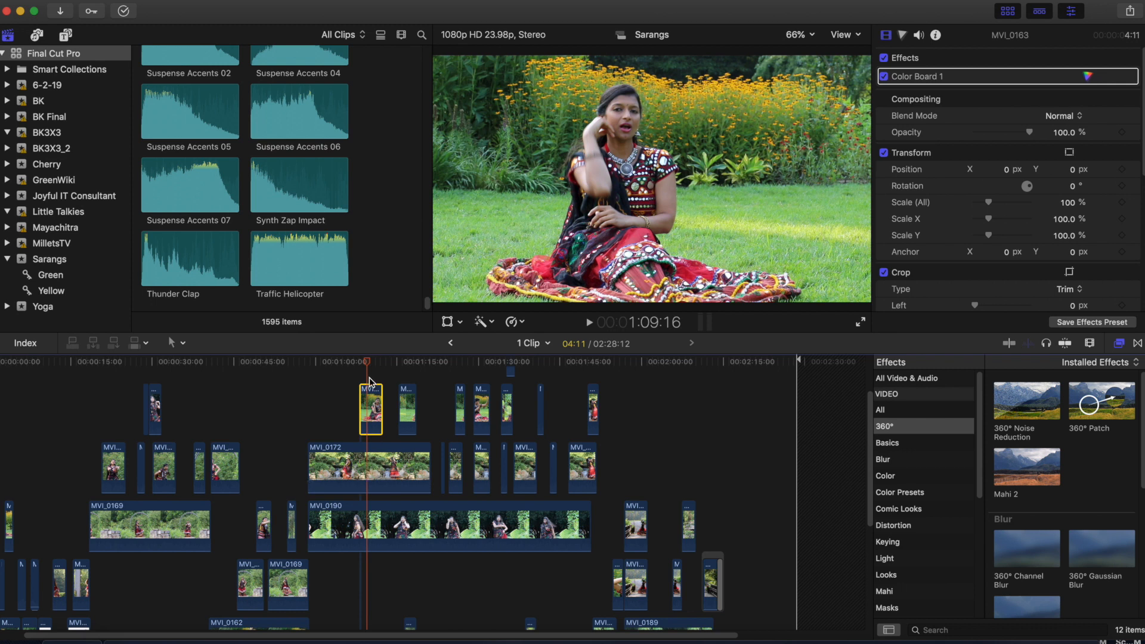
Step: Move the playhead to the next seated shot at 1:16:21 and examine the clips layered above and below it
left_click_drag(367, 363, 388, 363)
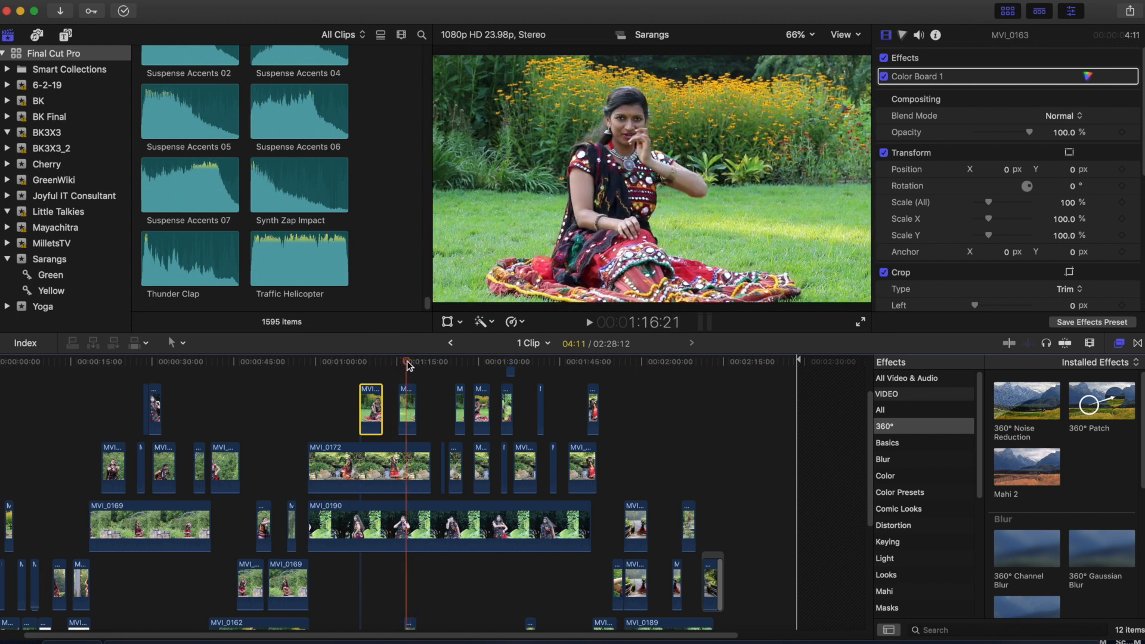
scroll(417, 439, "down", 5)
scroll(417, 439, "up", 9)
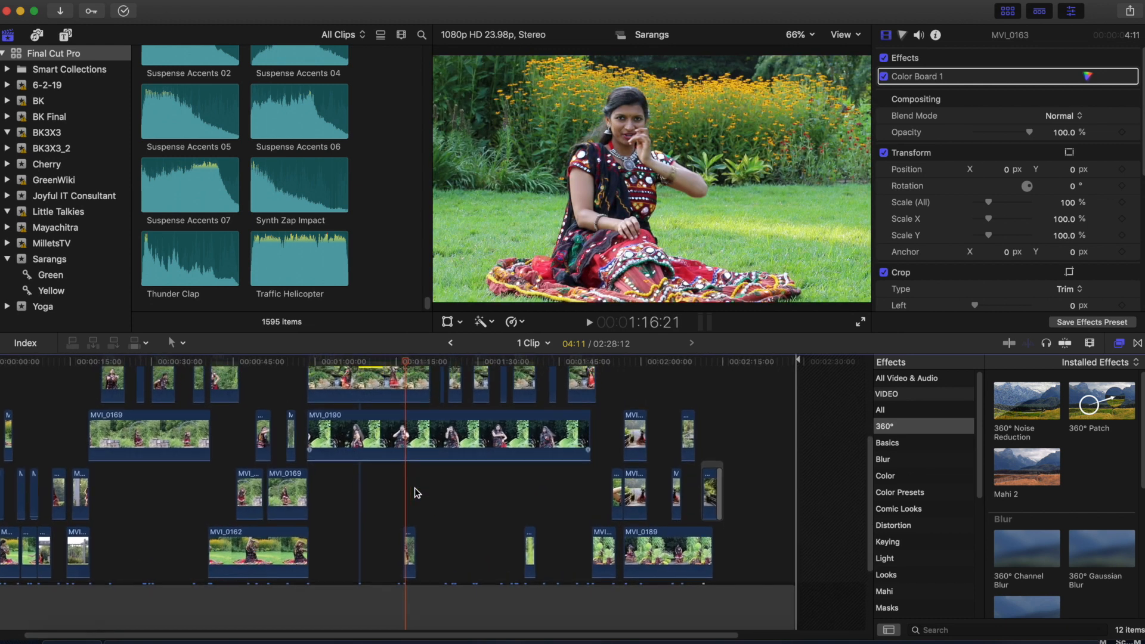
left_click(424, 414)
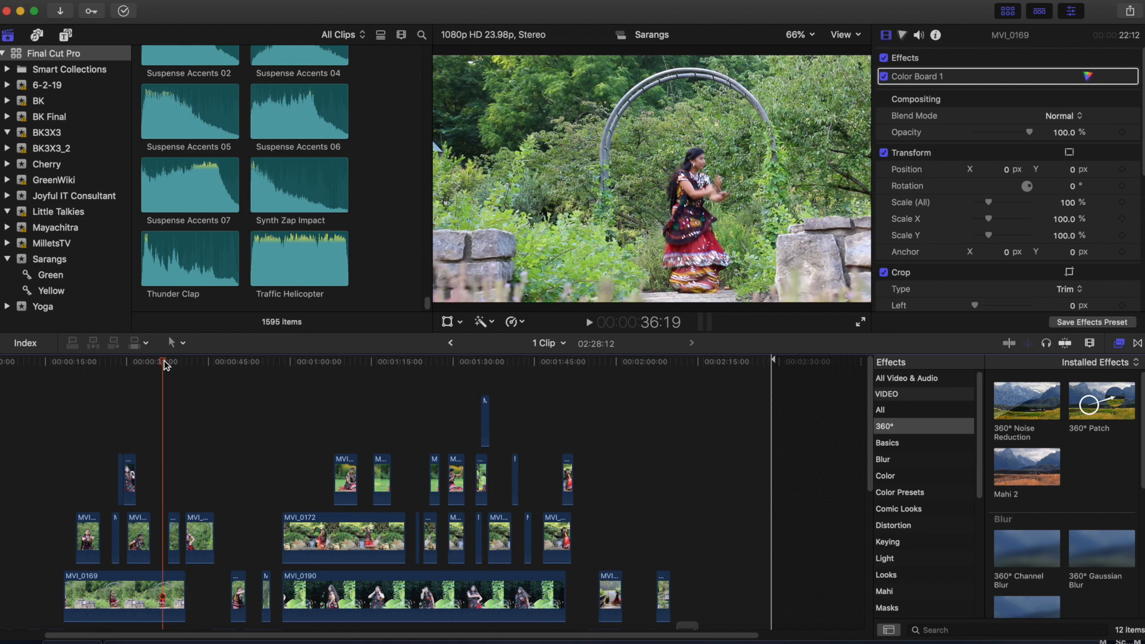
Step: Scrub from the garden arch shot through the bridge dance shots at 1:58:14 and 2:07:10, stopping at 2:13:03
left_click_drag(166, 365, 606, 377)
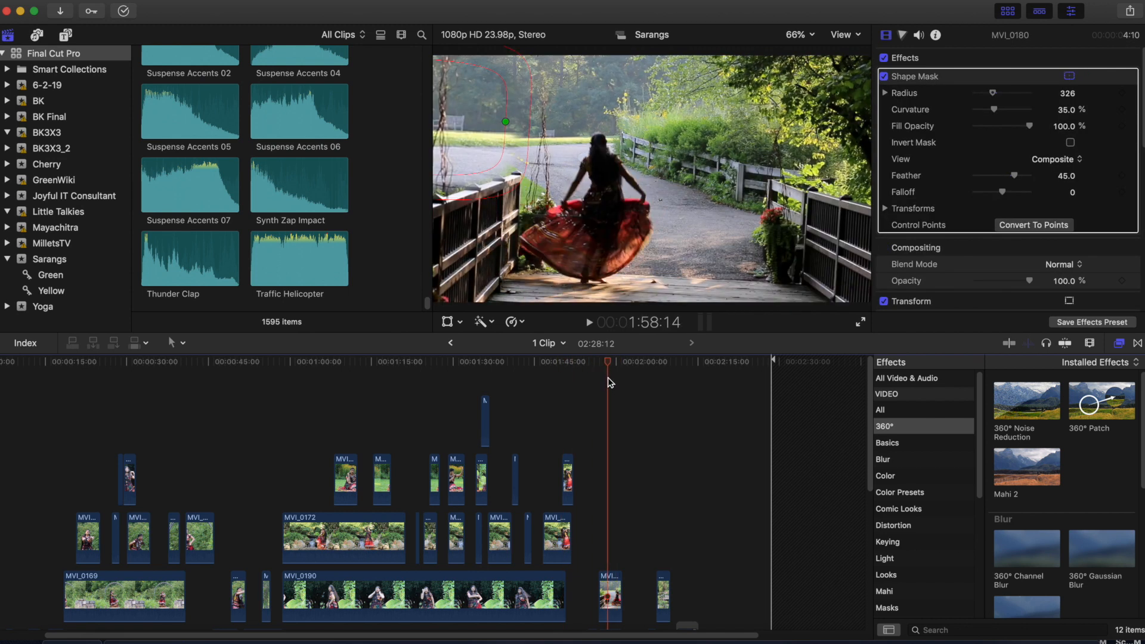
scroll(607, 377, "down", 2)
scroll(607, 377, "right", 1)
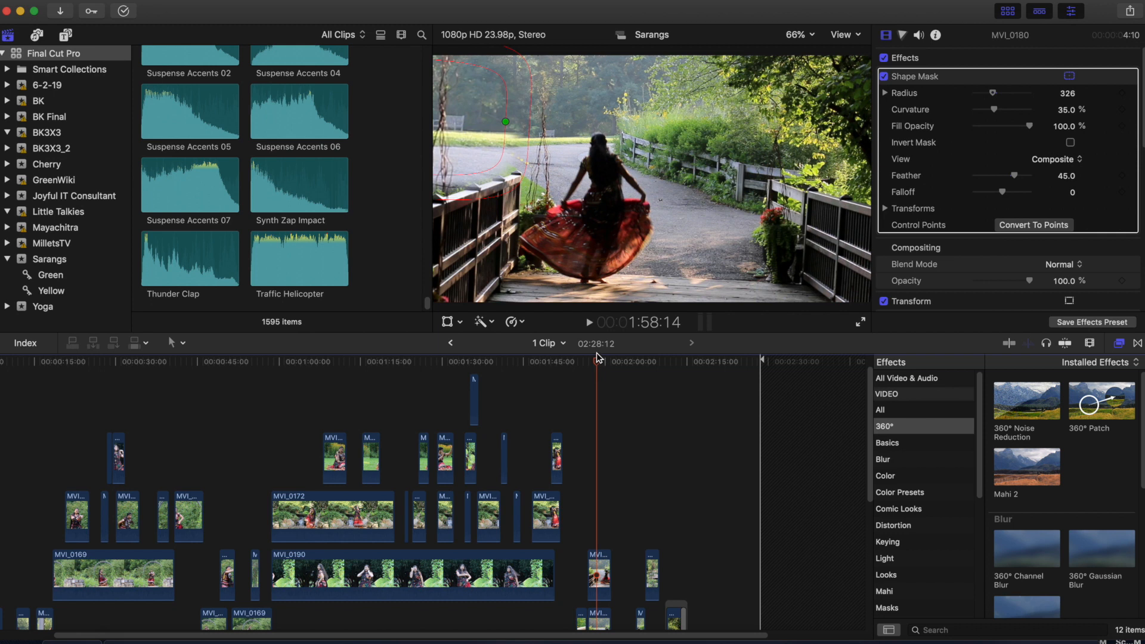
scroll(596, 357, "down", 1)
scroll(596, 356, "right", 1)
left_click_drag(598, 369, 589, 393)
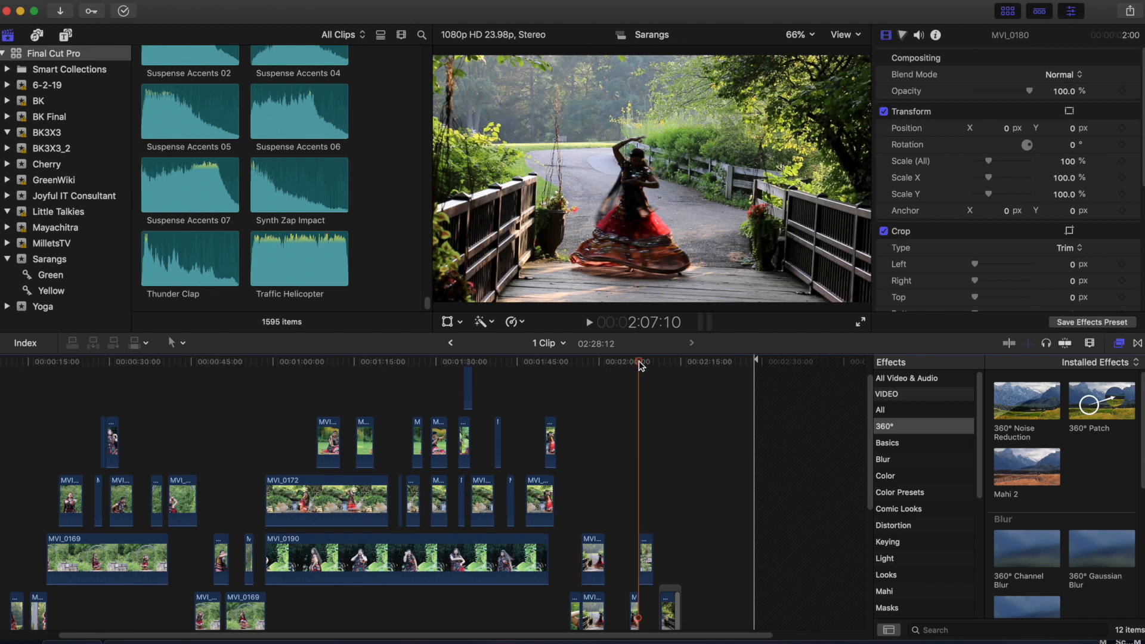
left_click_drag(639, 360, 671, 377)
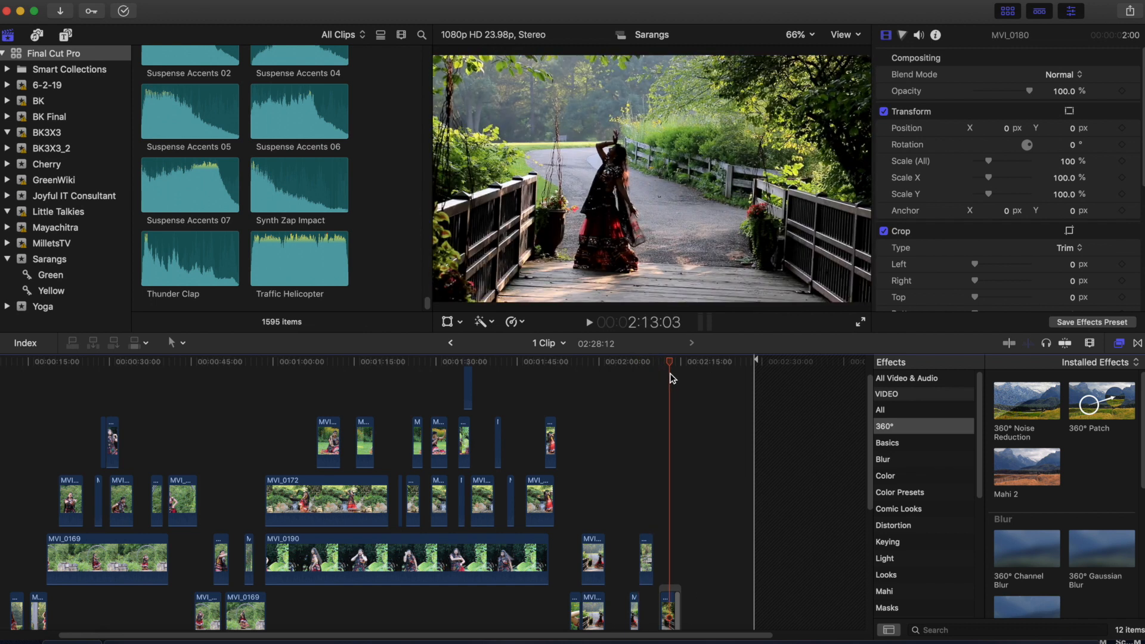
Step: Look over the compound clip's layers from the upper video clips to the SarangaDariya music track
scroll(671, 378, "down", 5)
scroll(692, 426, "left", 2)
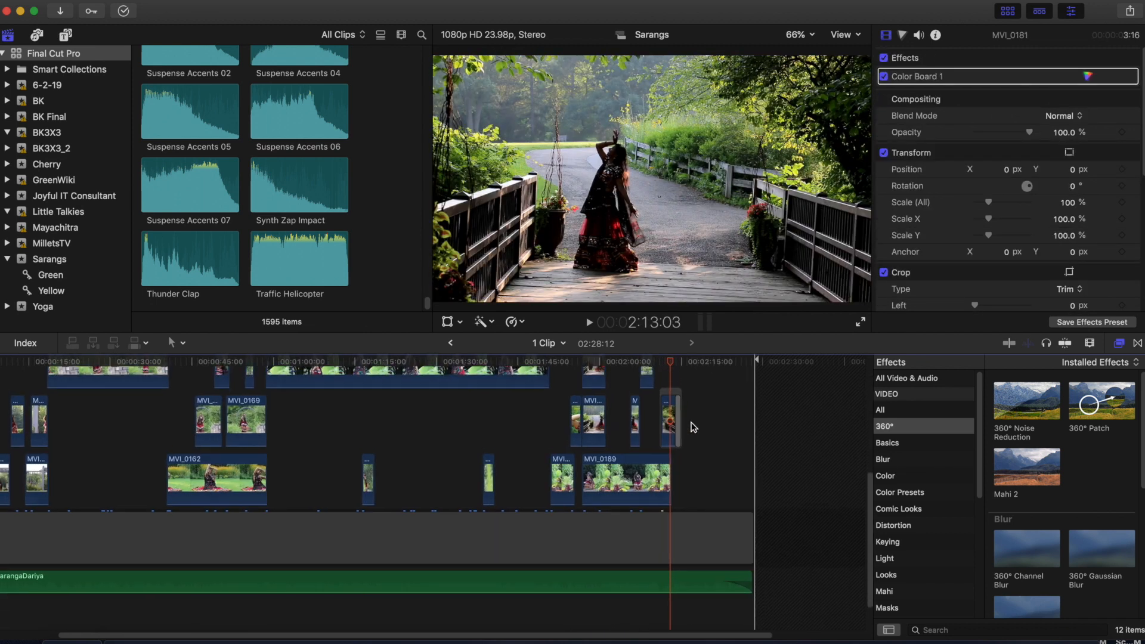
scroll(475, 461, "left", 3)
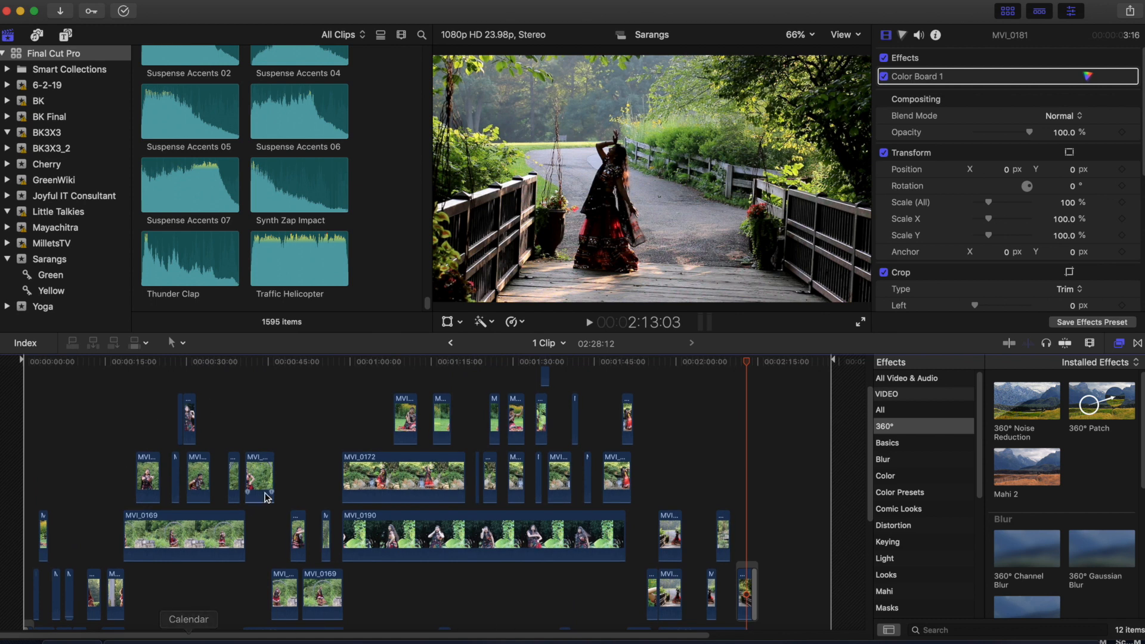
scroll(286, 499, "down", 5)
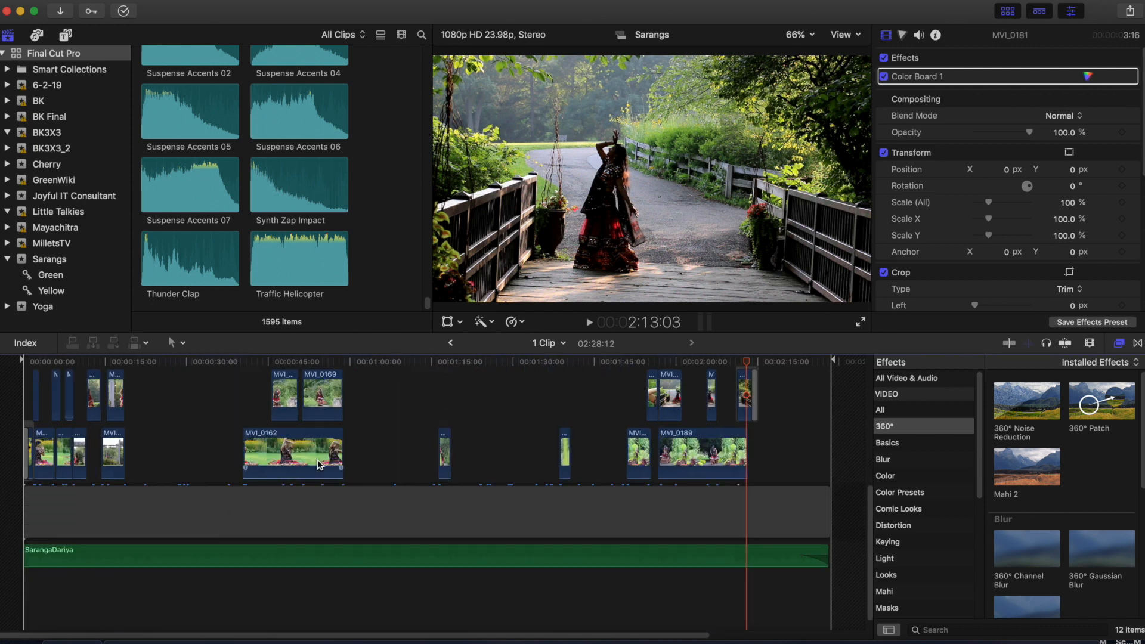
Step: Return to the parent project timeline "1" and place the playhead just before the end-credit clips, at 2:19:03
left_click(450, 343)
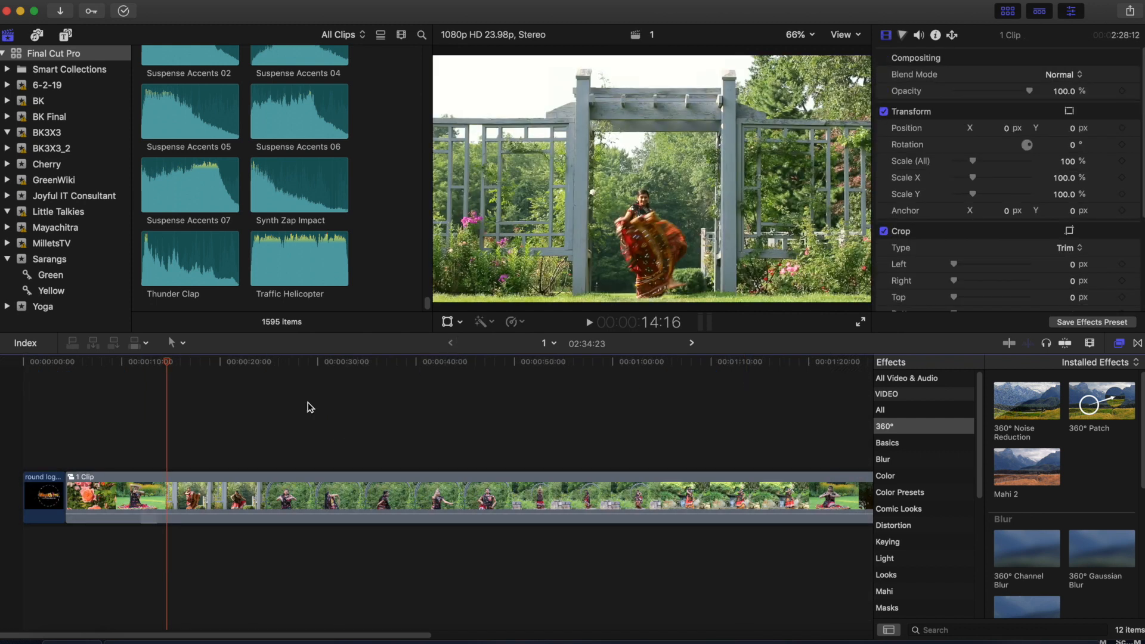
left_click(19, 435)
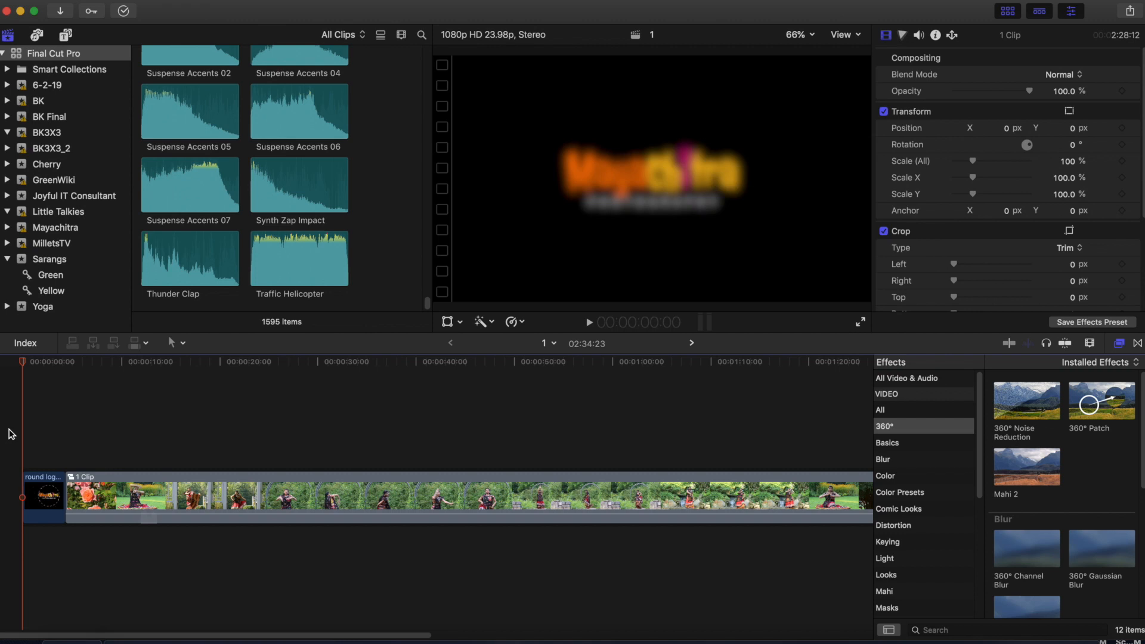
scroll(507, 414, "right", 10)
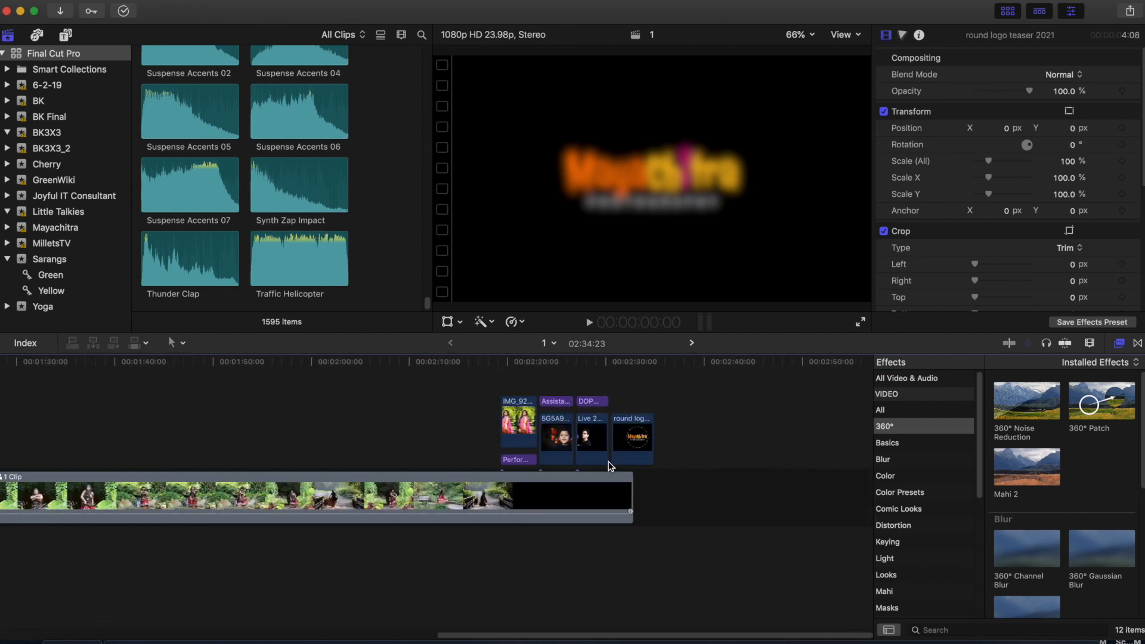
left_click(637, 388)
left_click(499, 375)
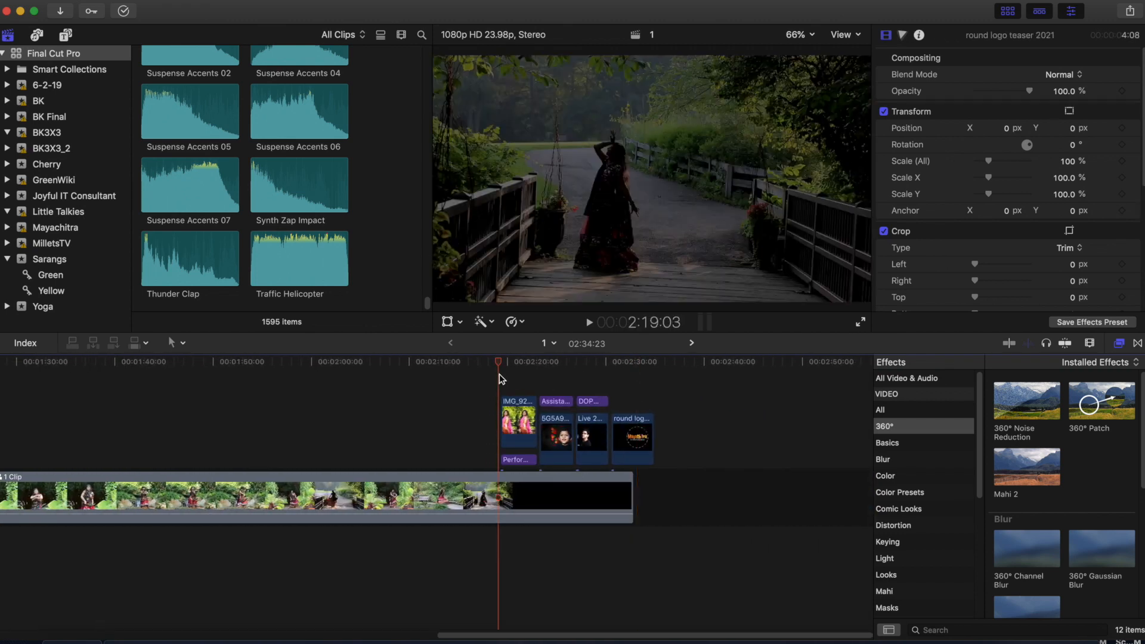
Step: Scrub through the end credits to the Assistant DOP title and portrait, stopping at 2:26:03
left_click(509, 362)
left_click_drag(509, 362, 554, 367)
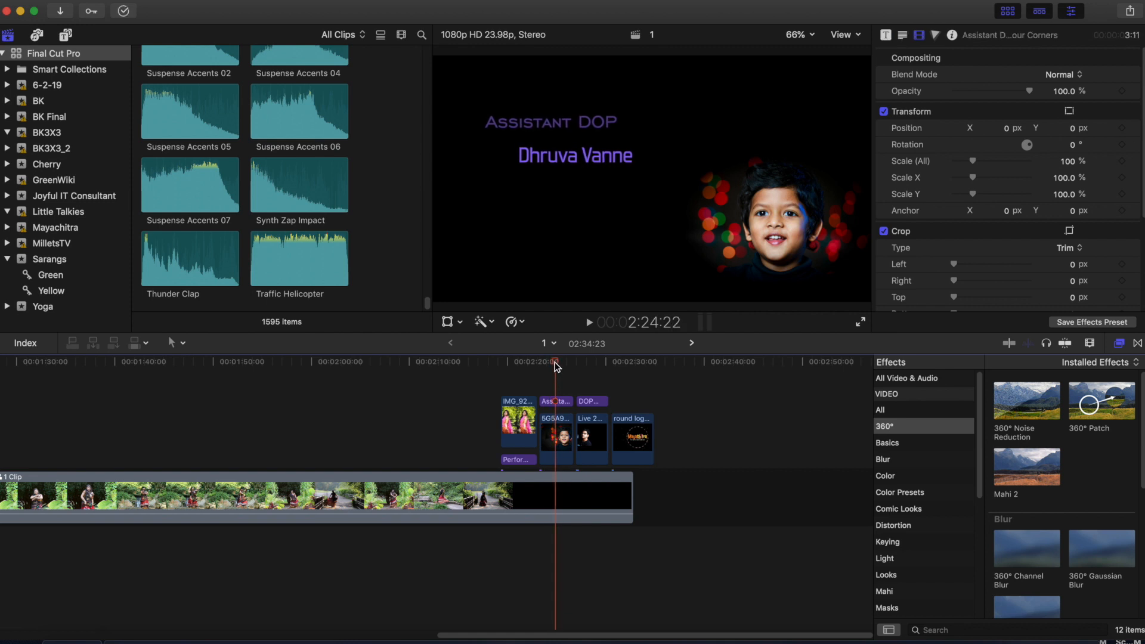
mouse_move(554, 364)
left_mouse_down()
mouse_move(545, 363)
mouse_move(570, 364)
mouse_move(543, 364)
mouse_move(567, 363)
left_mouse_up()
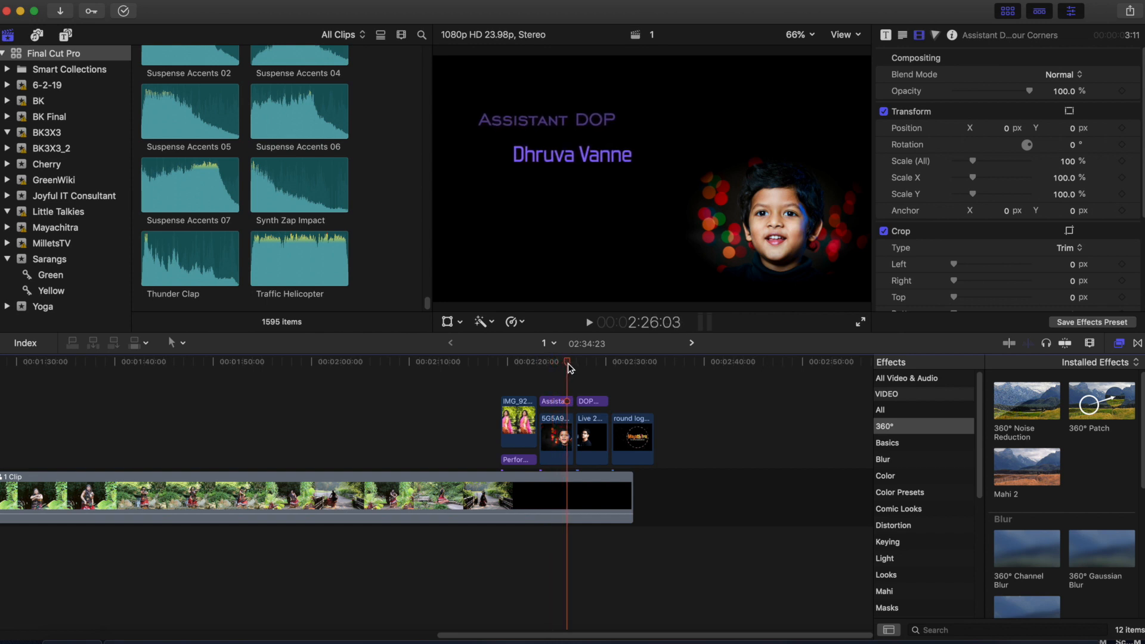
Step: Scrub back to 1:50:01 and zoom the timeline out until the whole project fits, from the opening logo to the credits
left_click_drag(567, 363, 213, 396)
scroll(213, 396, "left", 10)
key("super+minus")
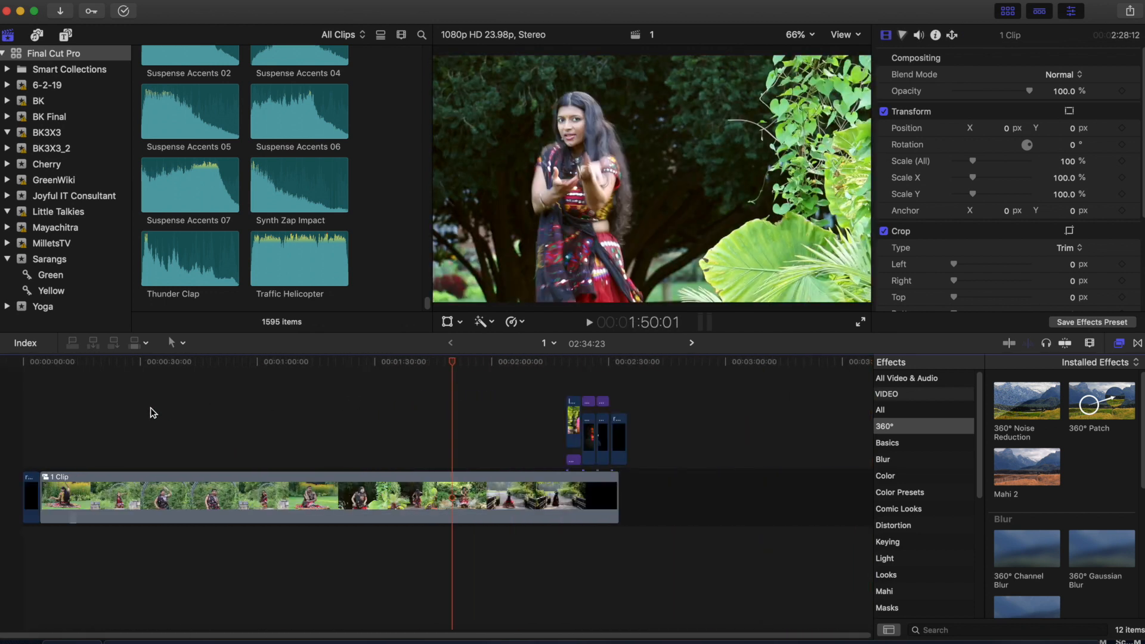
Step: Return the playhead to the very start of the project, on the round logo teaser 2021 clip
left_click(149, 406)
left_click(37, 381)
left_click(21, 380)
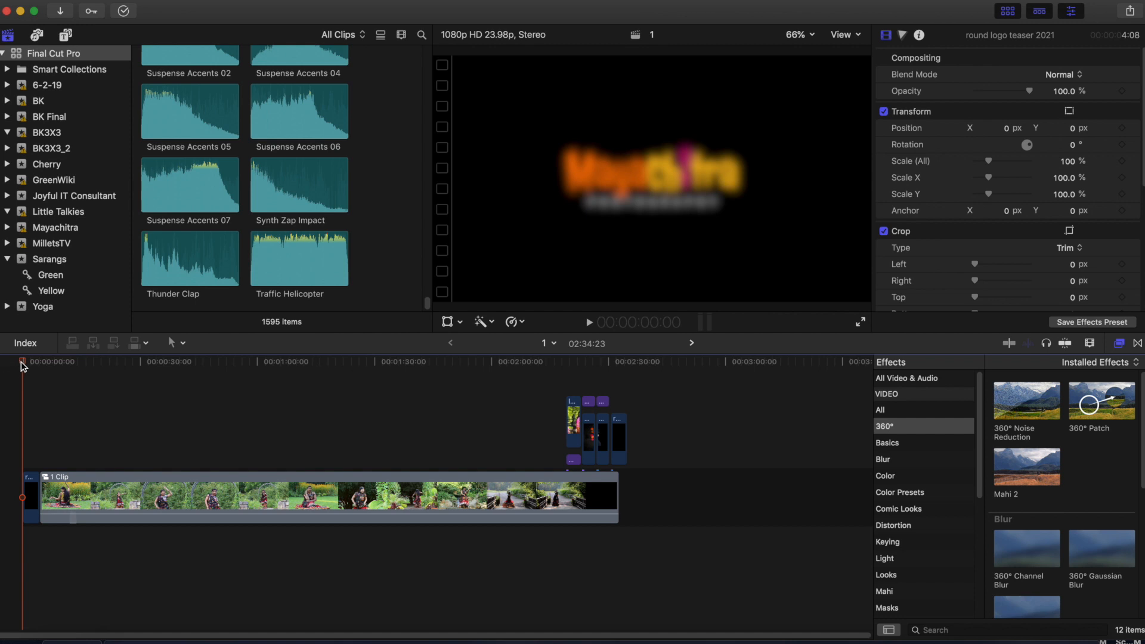
mouse_move(21, 361)
left_mouse_down()
mouse_move(117, 382)
mouse_move(22, 381)
left_mouse_up()
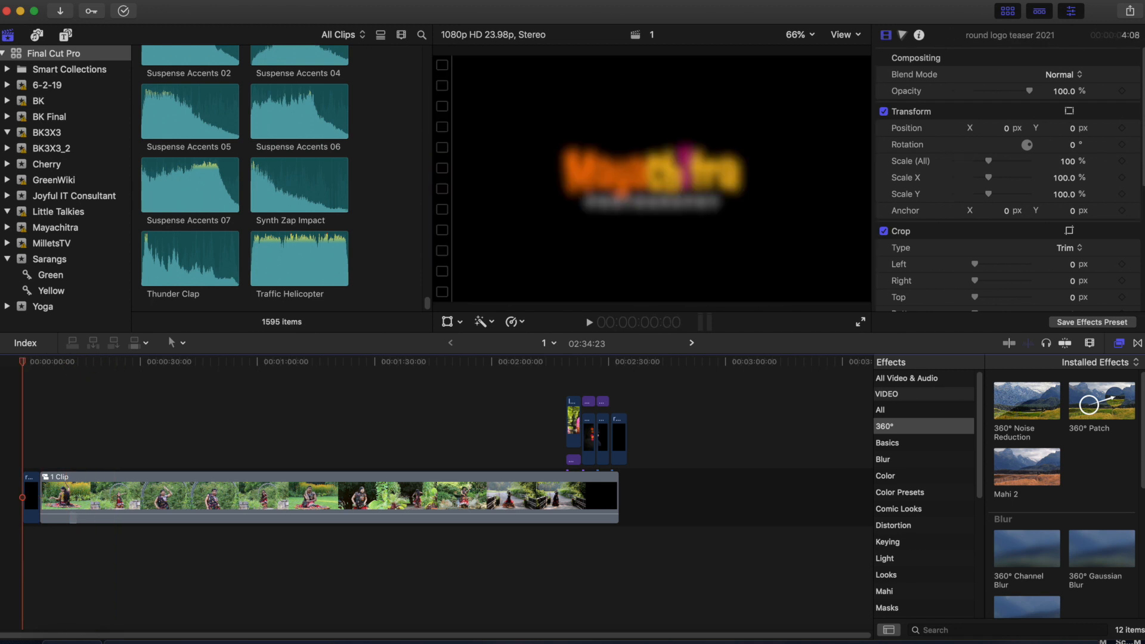